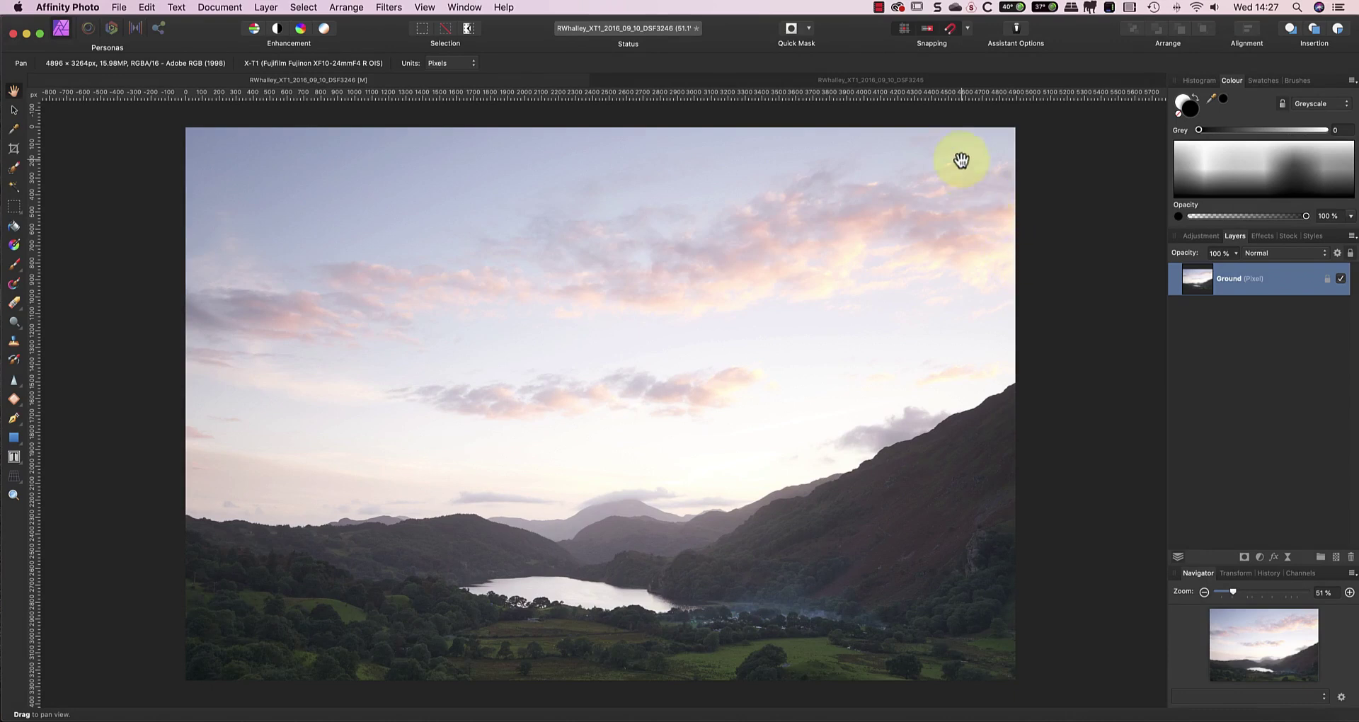
Step: Copy the darker DSF3245 photo and paste it into DSF3246 as a new layer
left_click(926, 79)
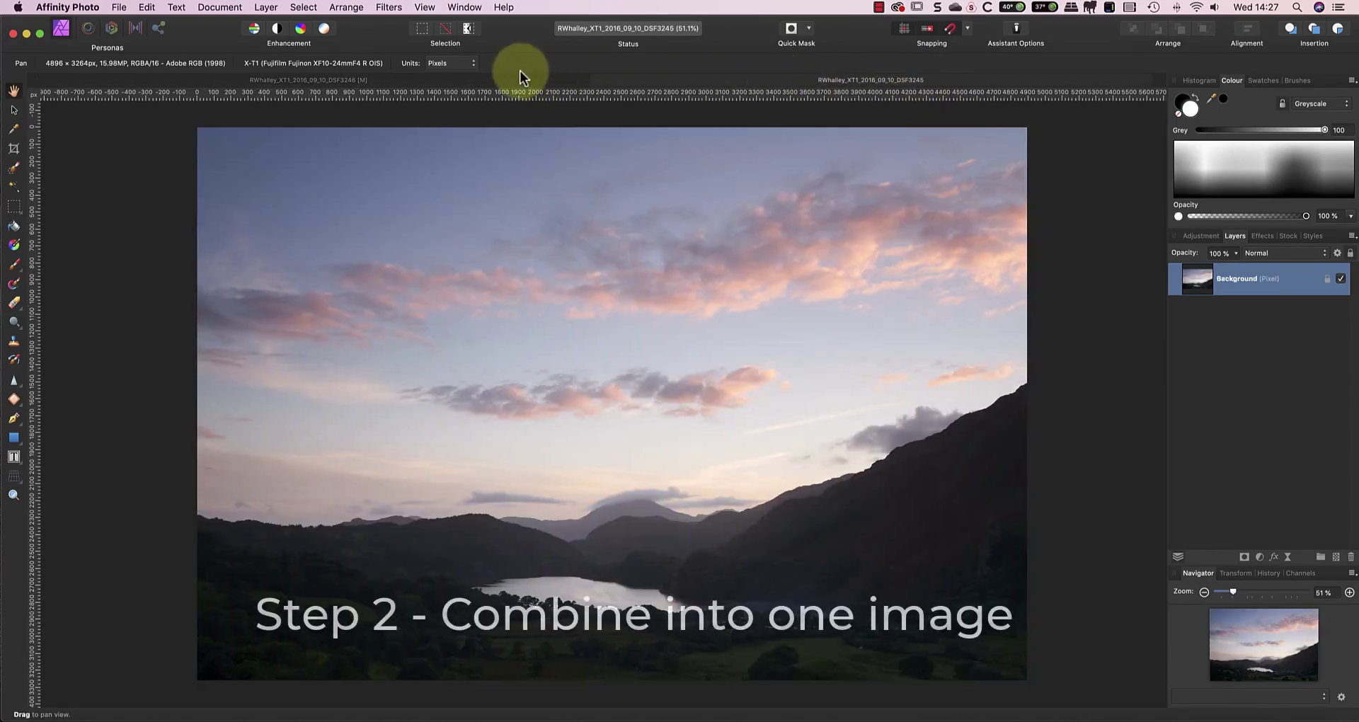
left_click(491, 77)
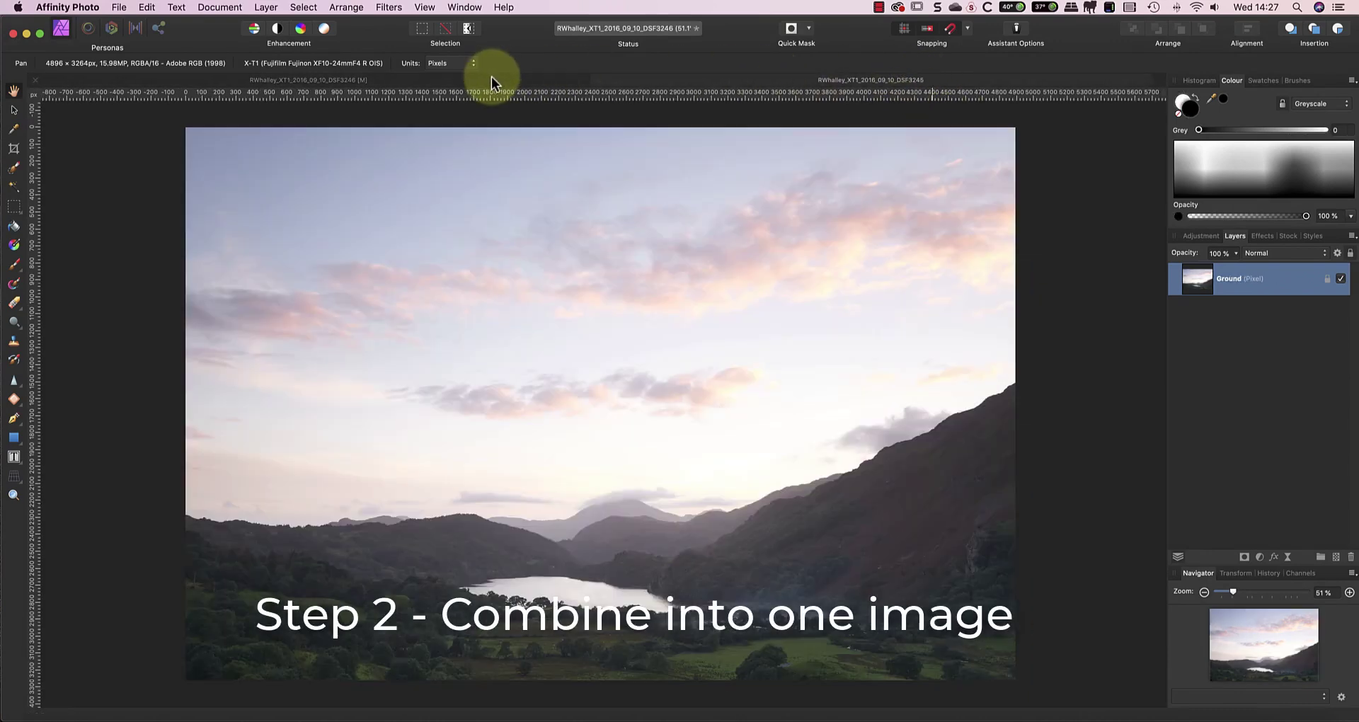
left_click(629, 80)
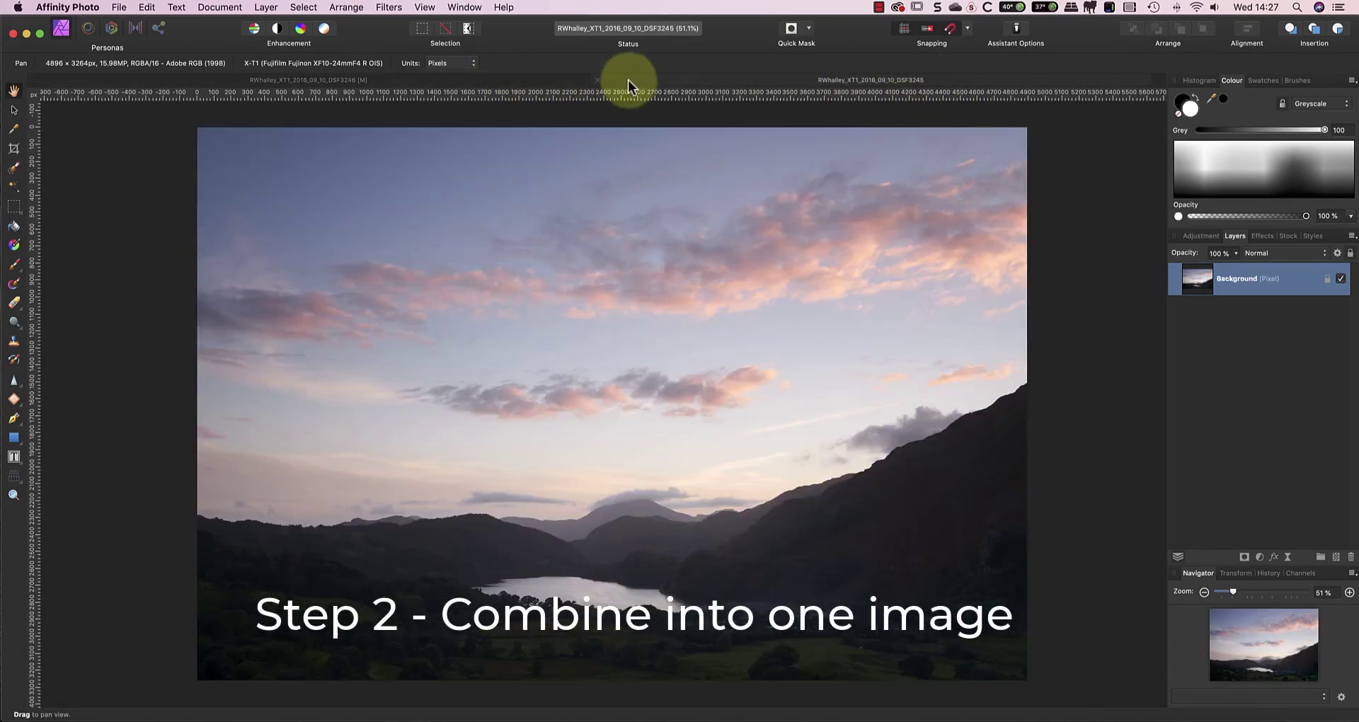
left_click(146, 8)
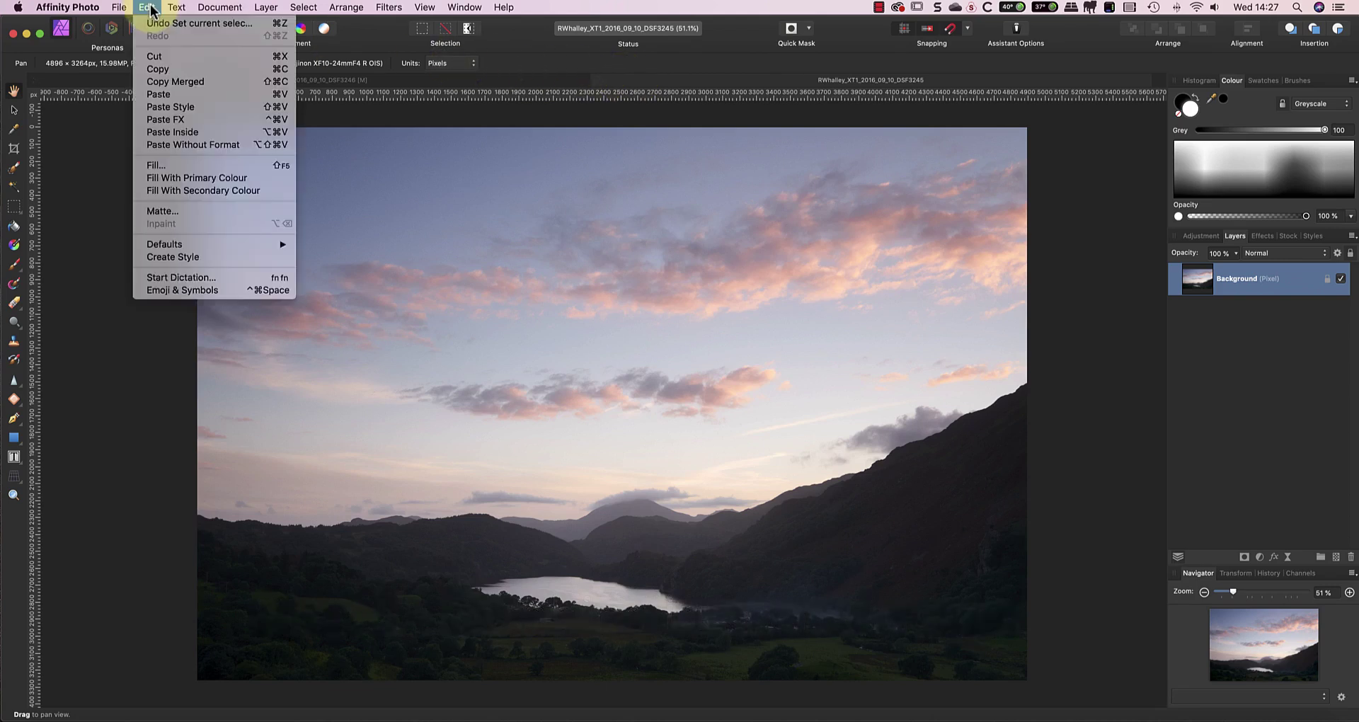
left_click(153, 71)
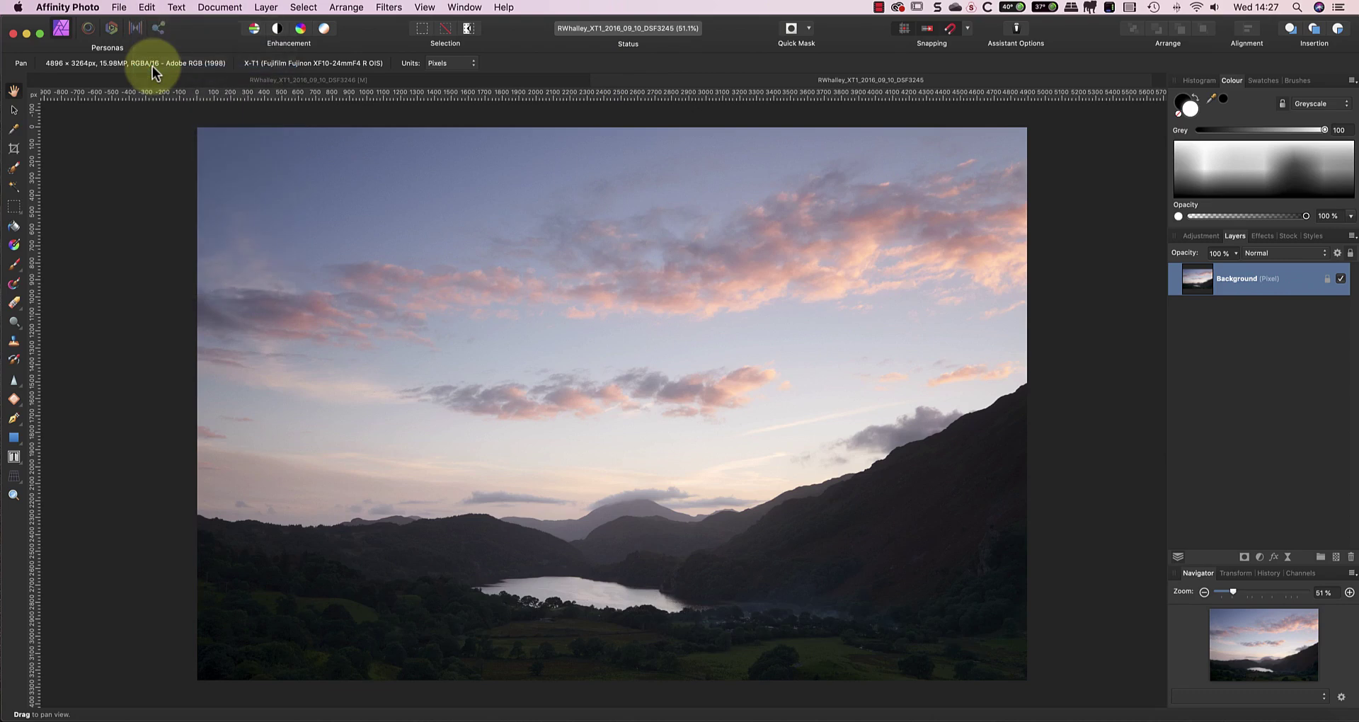
left_click(163, 80)
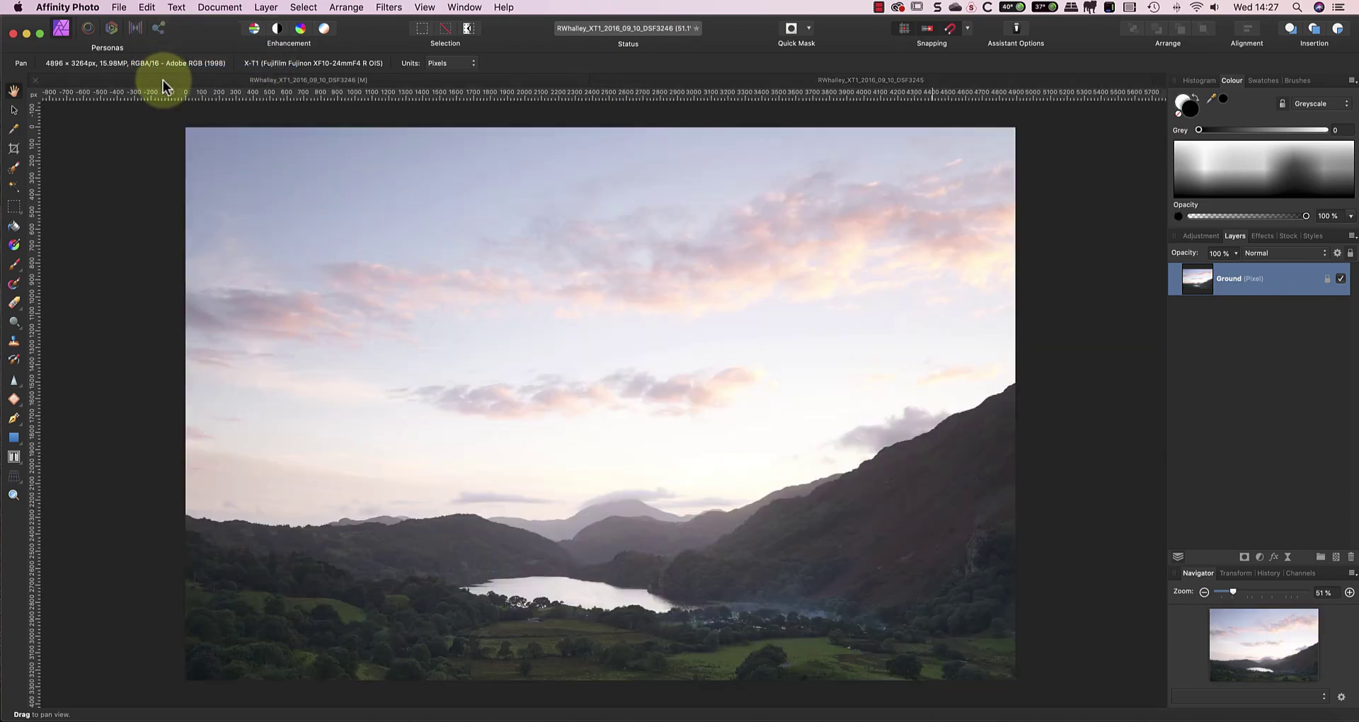
left_click(146, 8)
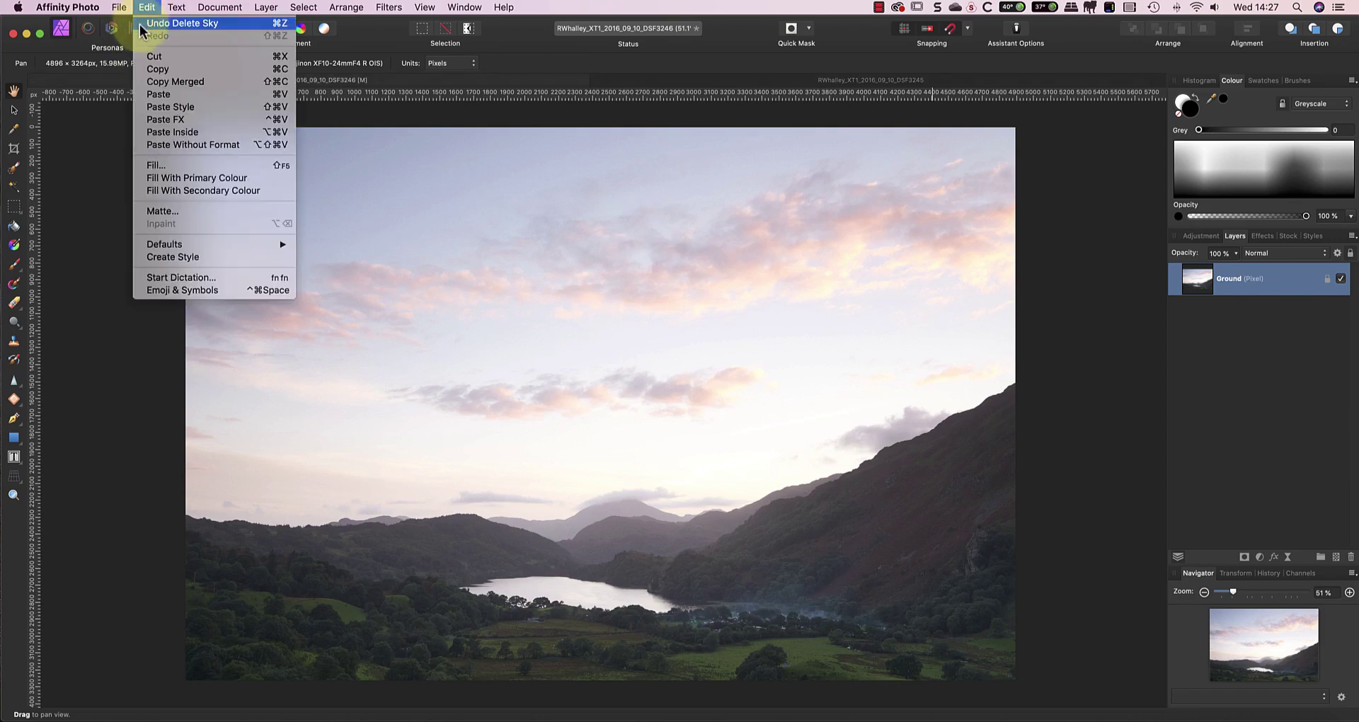
left_click(157, 94)
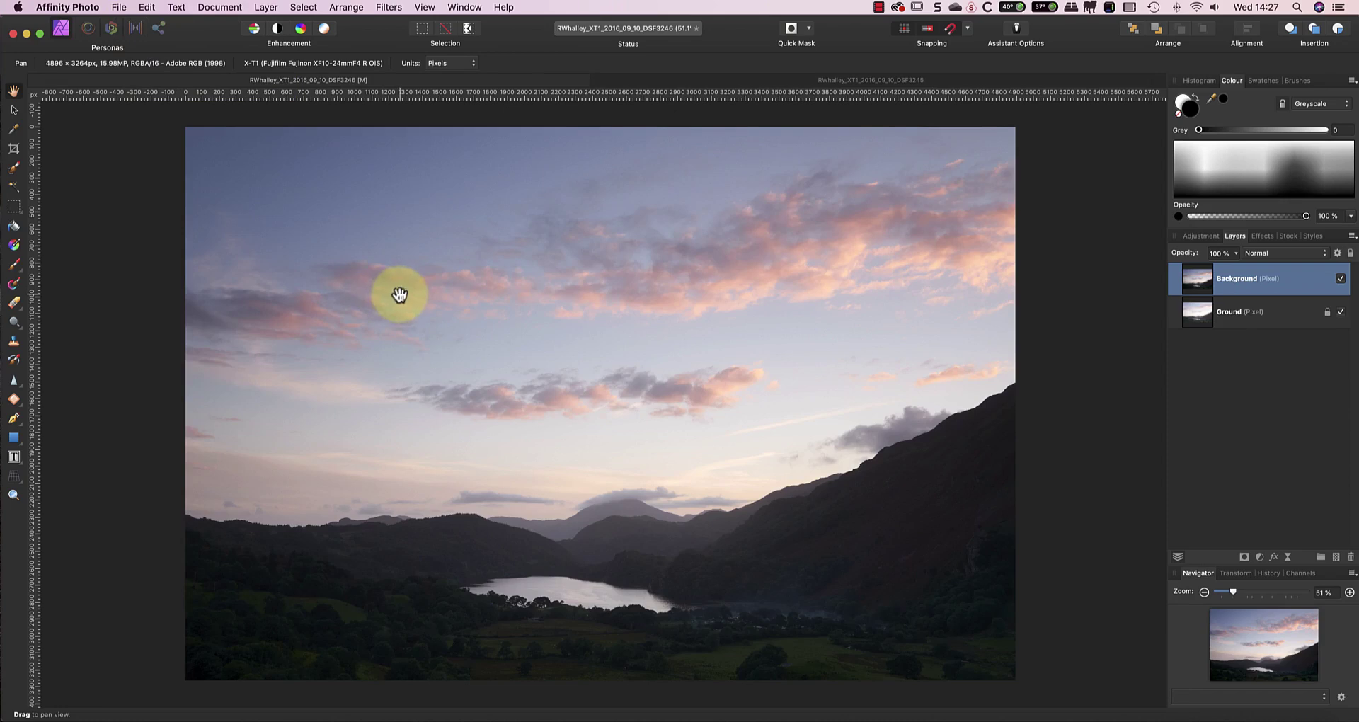
Step: Rename the pasted layer to Sky, sitting above the Ground layer
left_click_drag(400, 294, 387, 295)
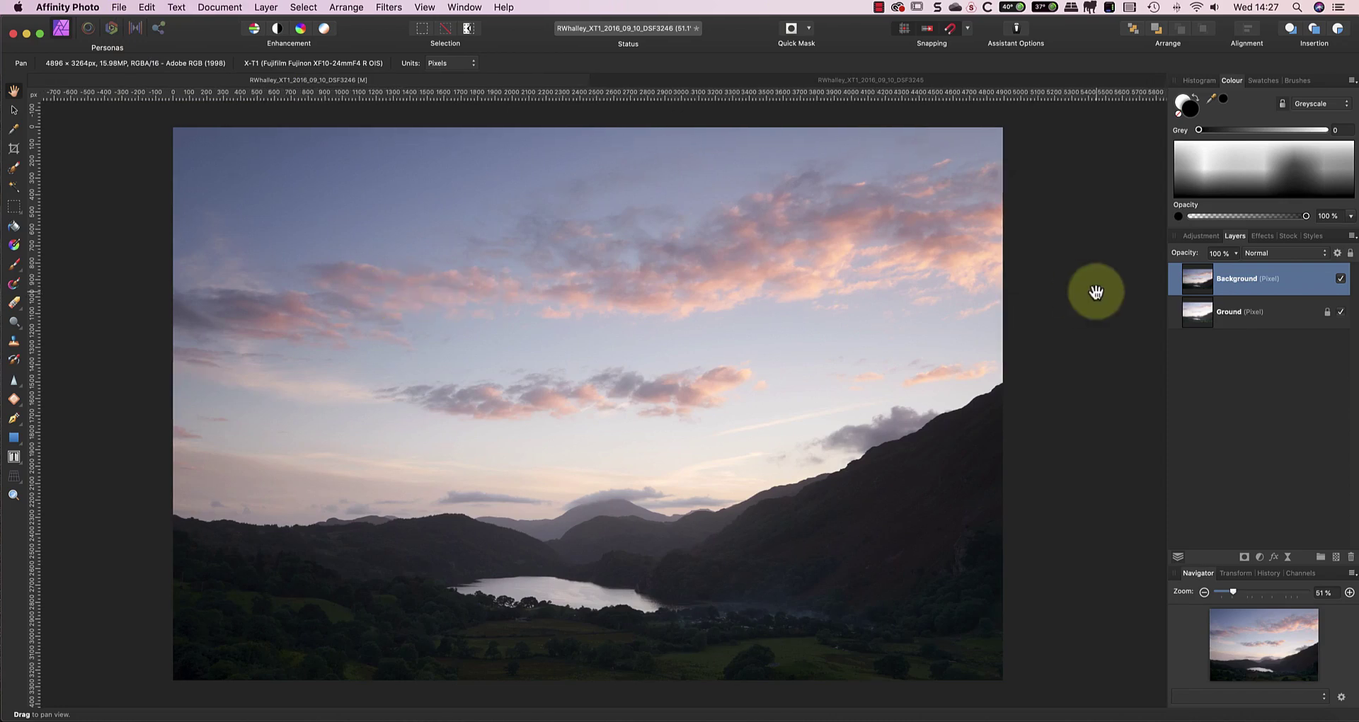
double_click(1235, 278)
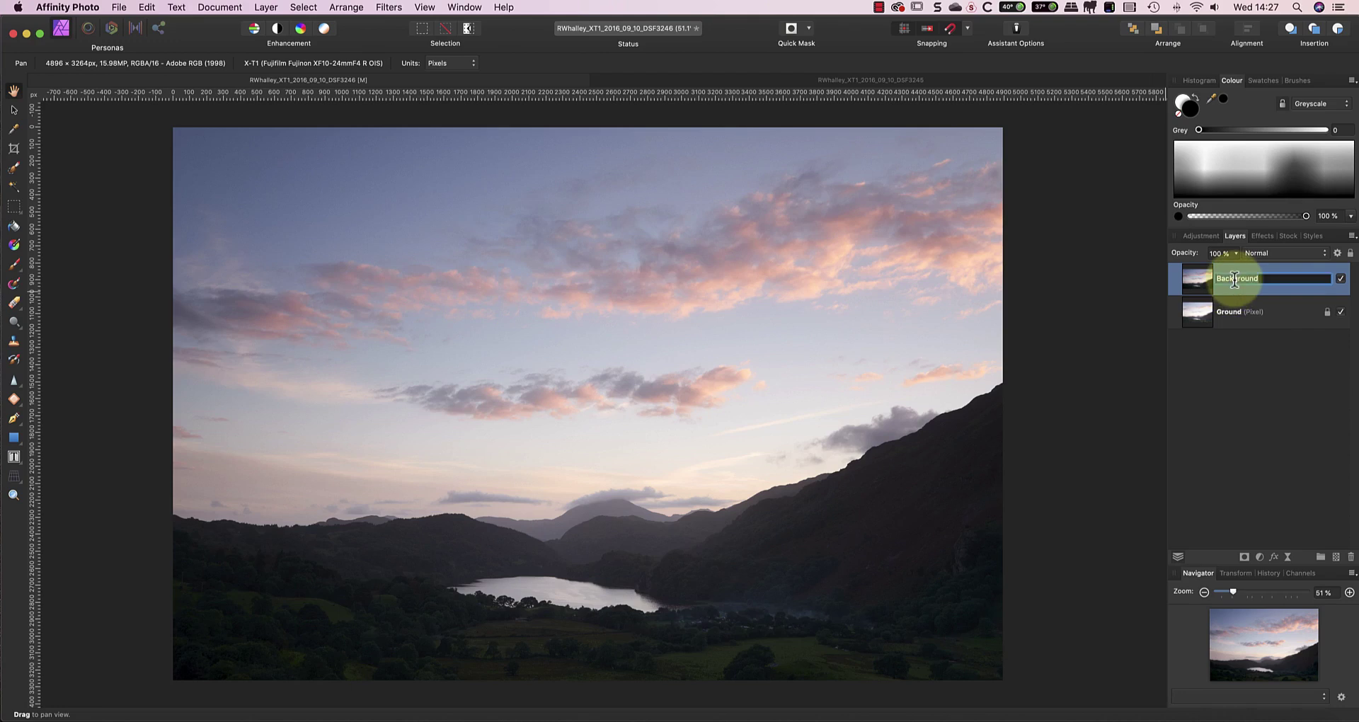
type("Sky")
key("Return")
left_click(1231, 313)
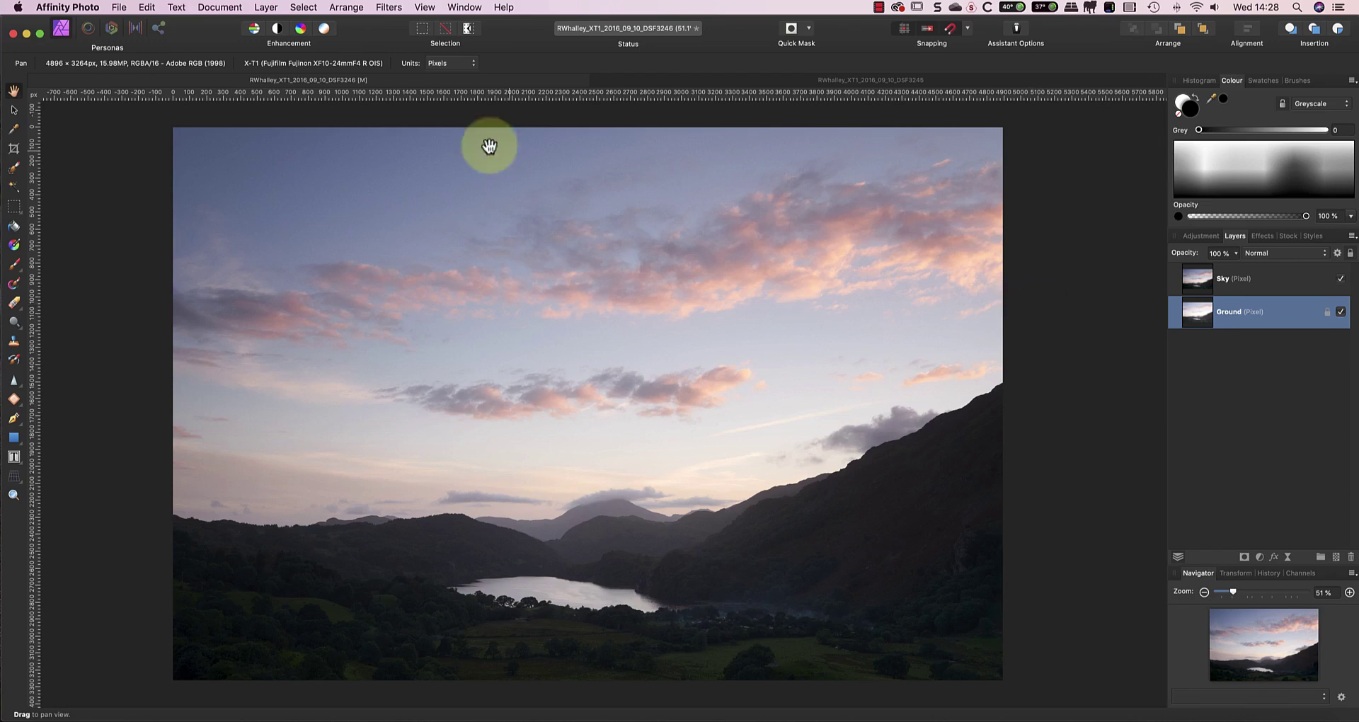
Step: Drag and nudge the Sky layer with the Move tool, then undo to snap it back to the canvas edges
left_click(15, 110)
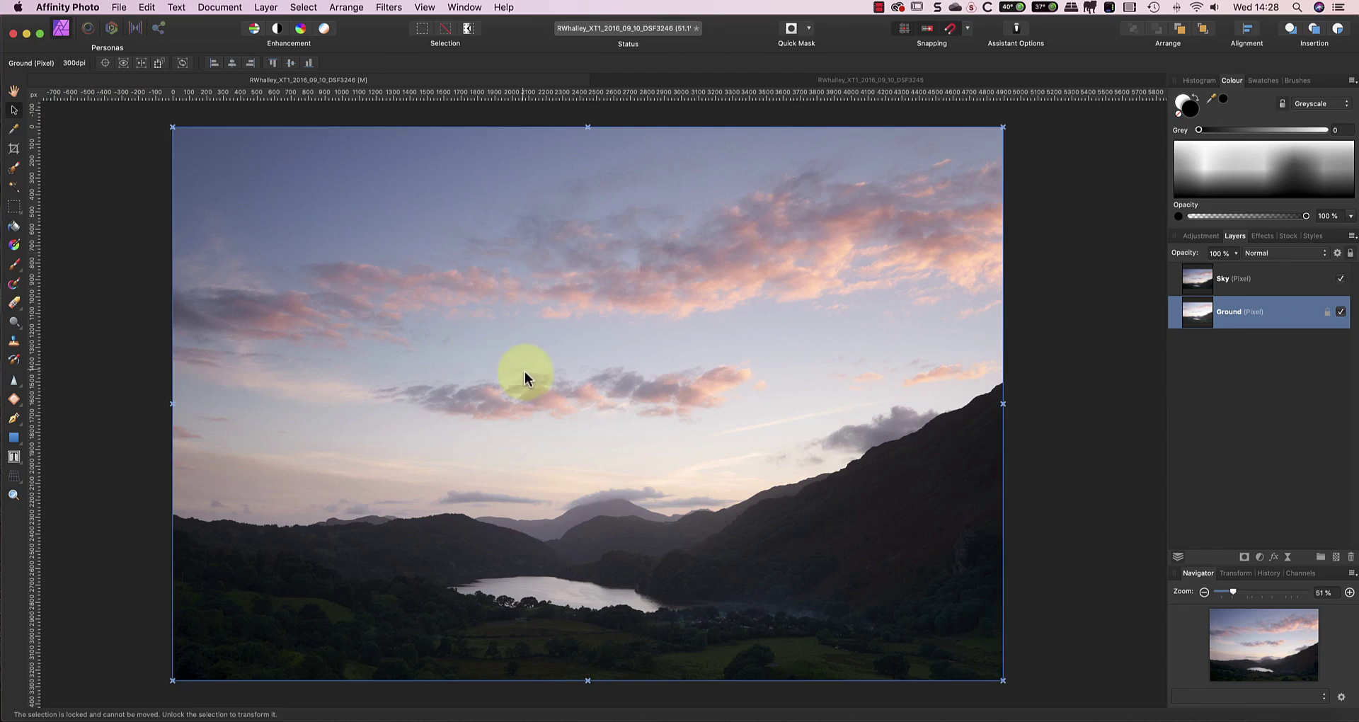
left_click(1204, 279)
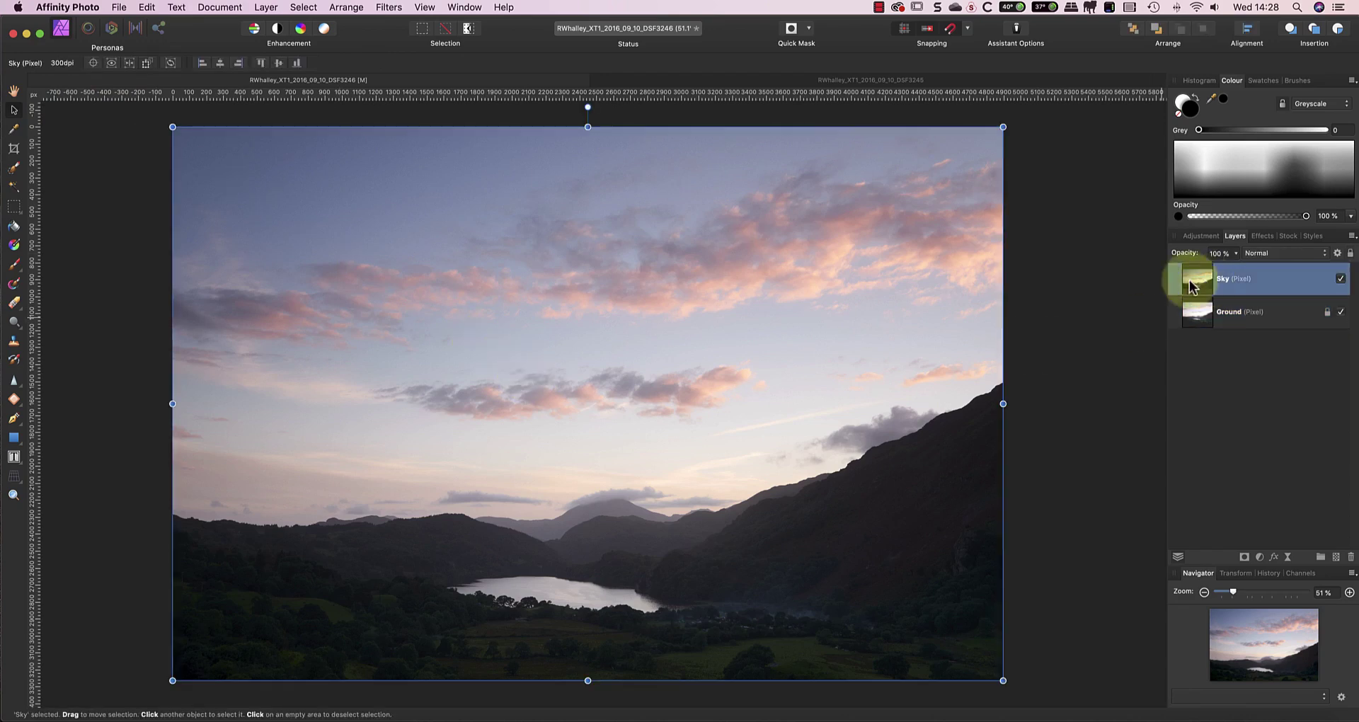
left_click_drag(758, 401, 736, 392)
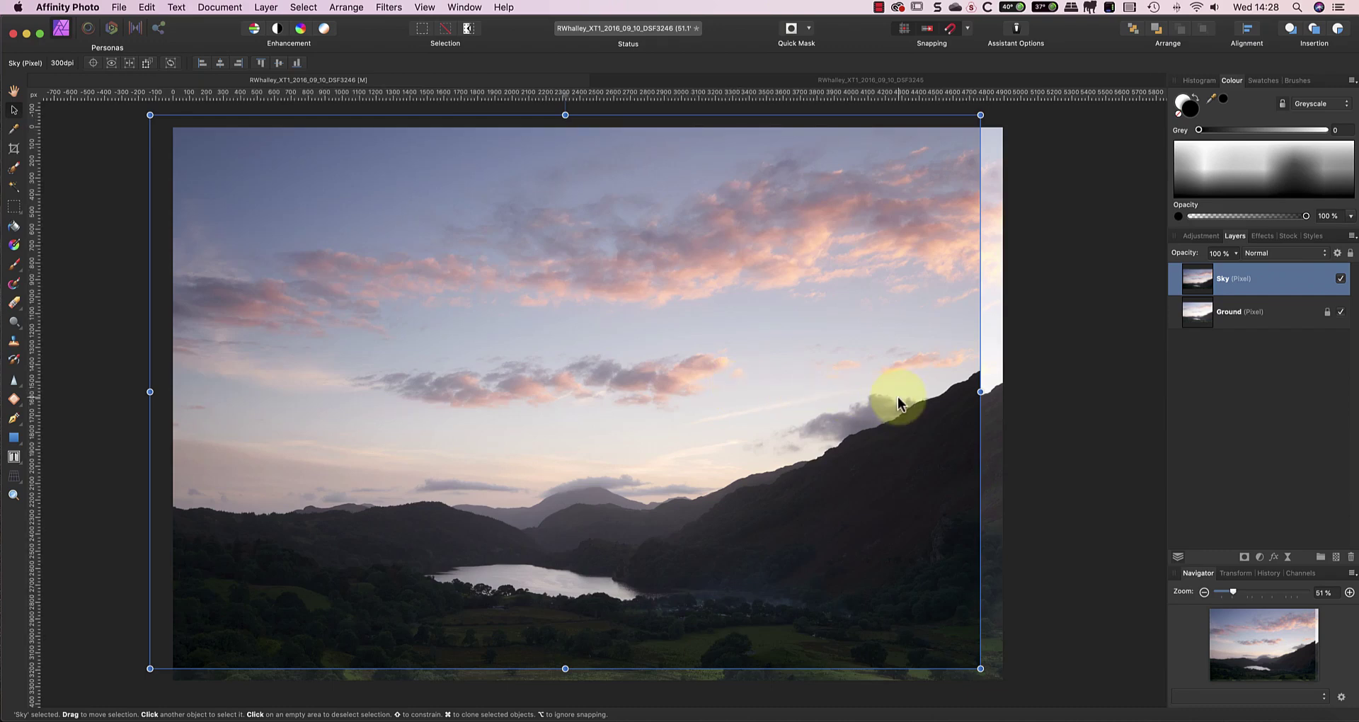
key("Right")
key("Right")
key("Right")
key("Right")
key("Right")
key("Right")
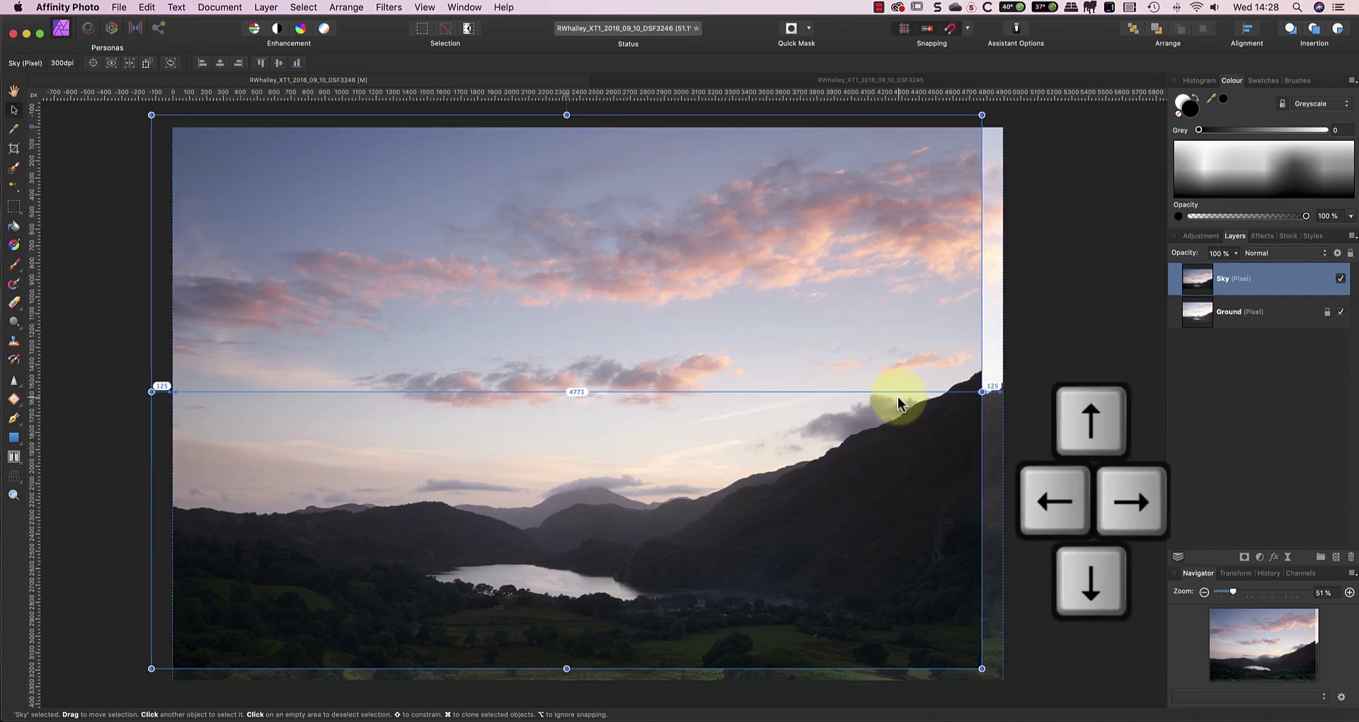
key("Right")
key("Right")
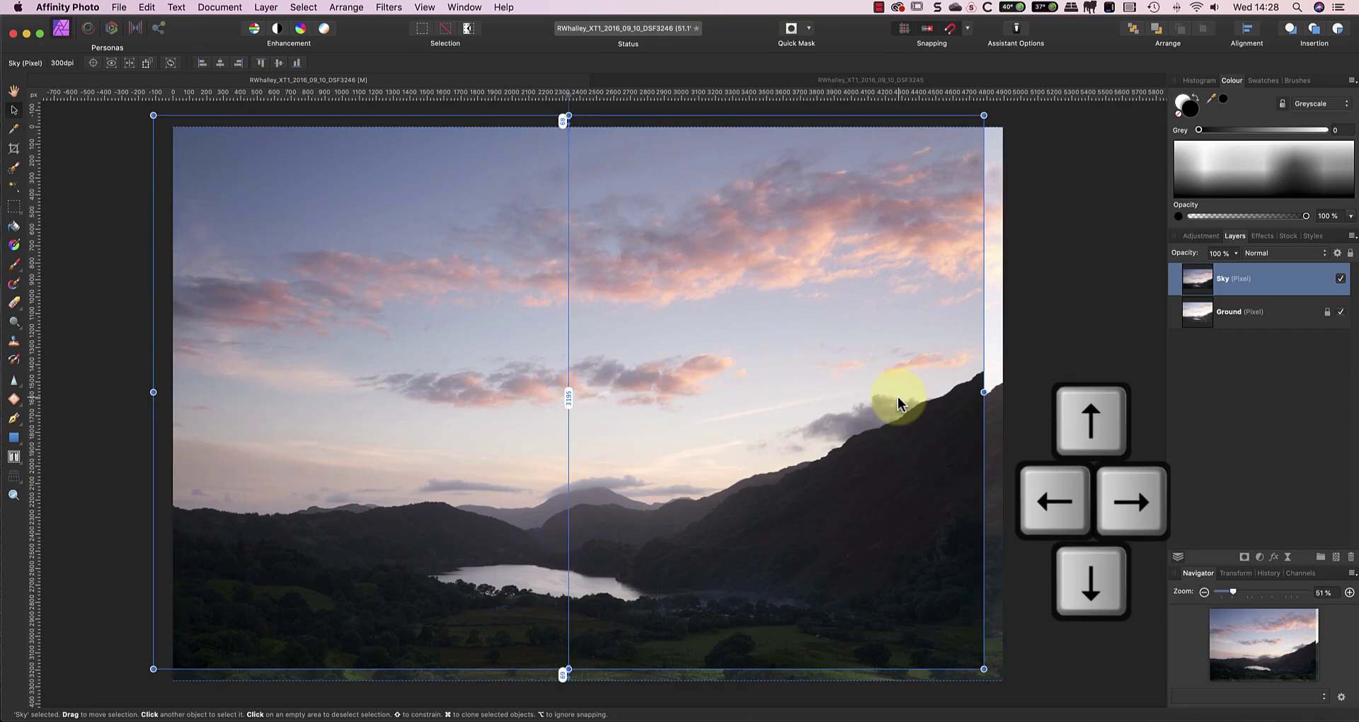
key("Right")
key("Right")
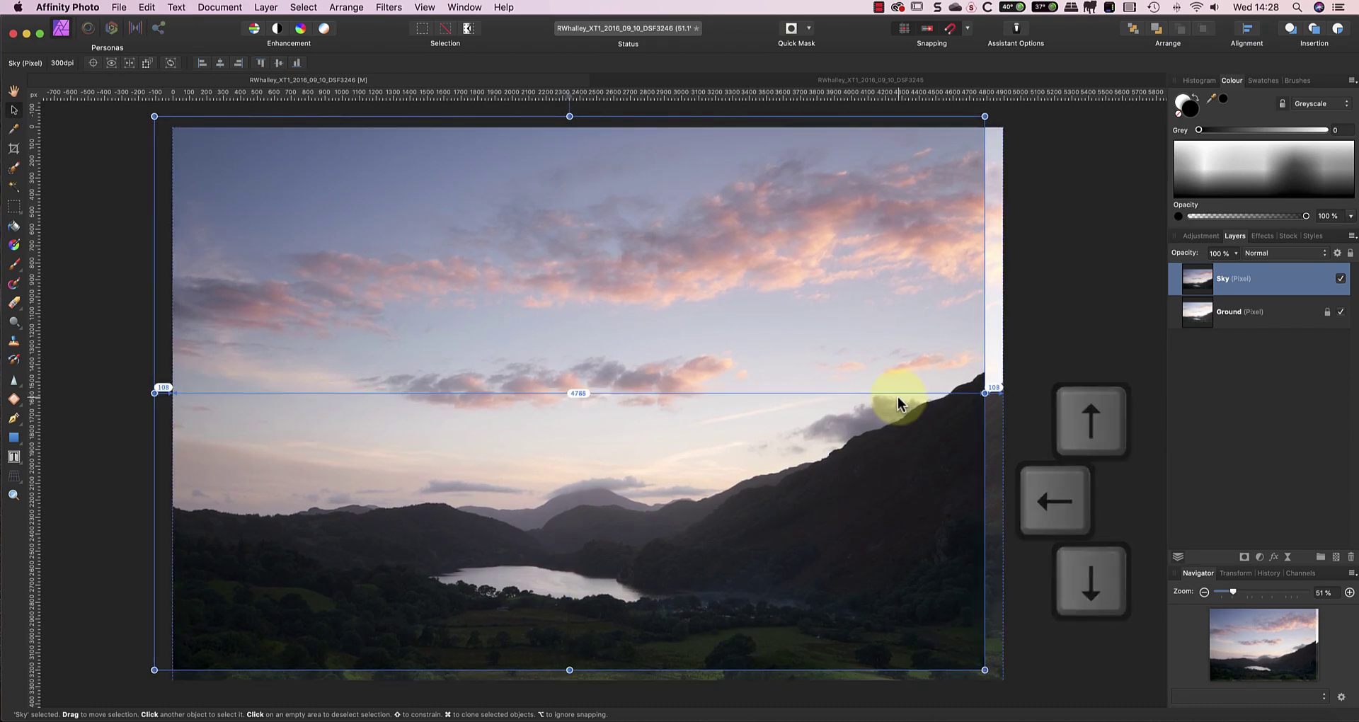
key("super+z")
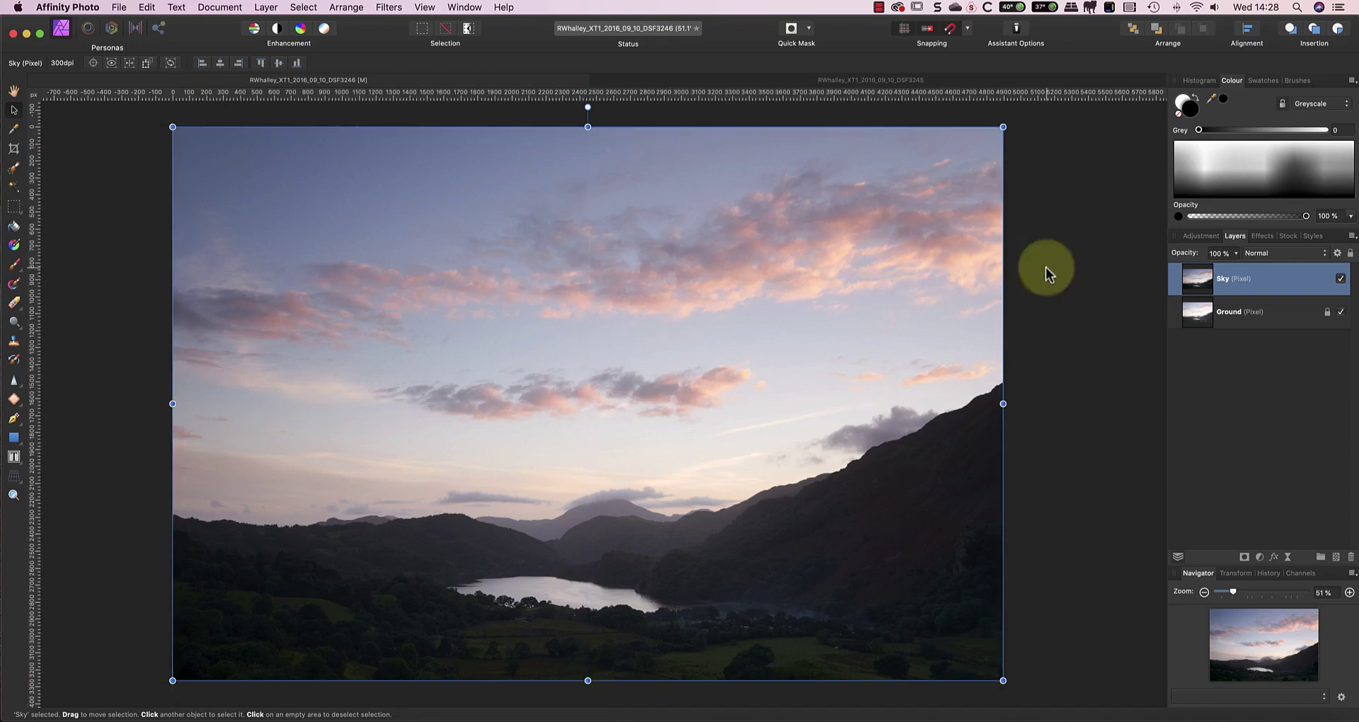
Step: Set the Sky layer to Difference blending and zoom to 200% on the mountain ridge
left_click(1290, 250)
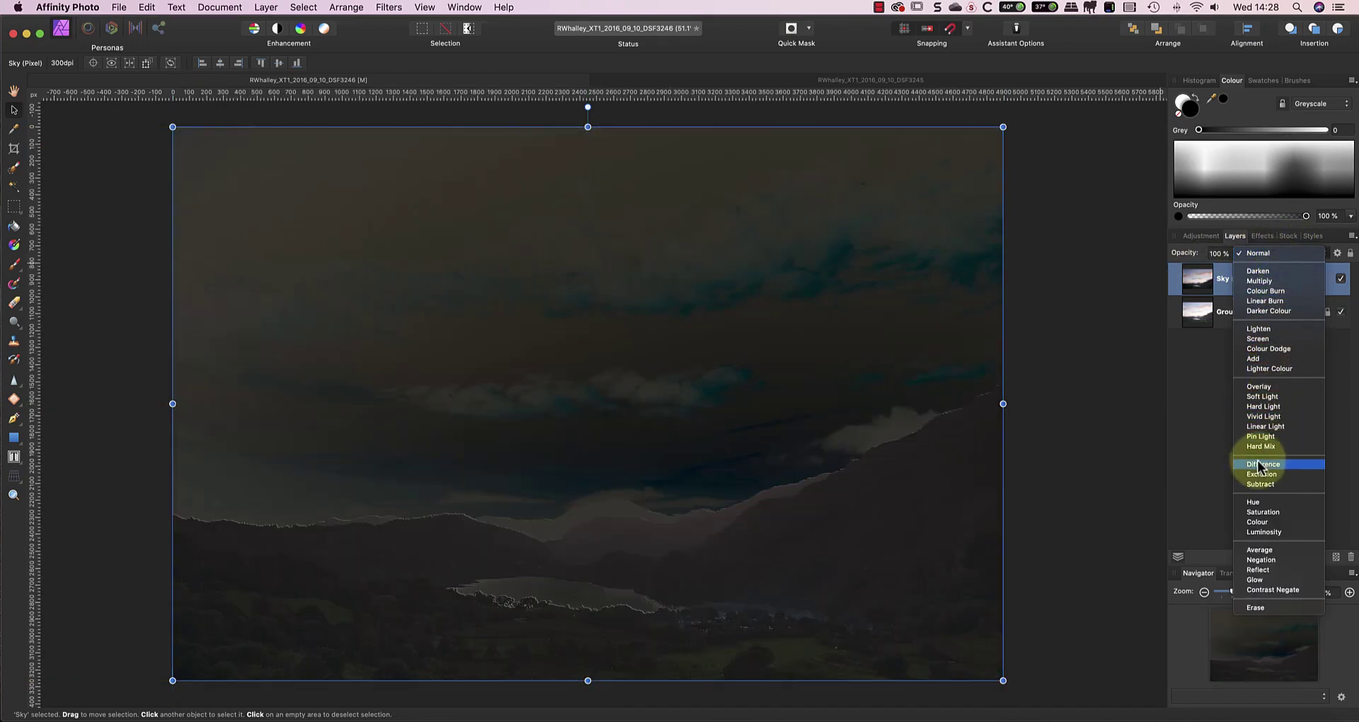
left_click(1257, 462)
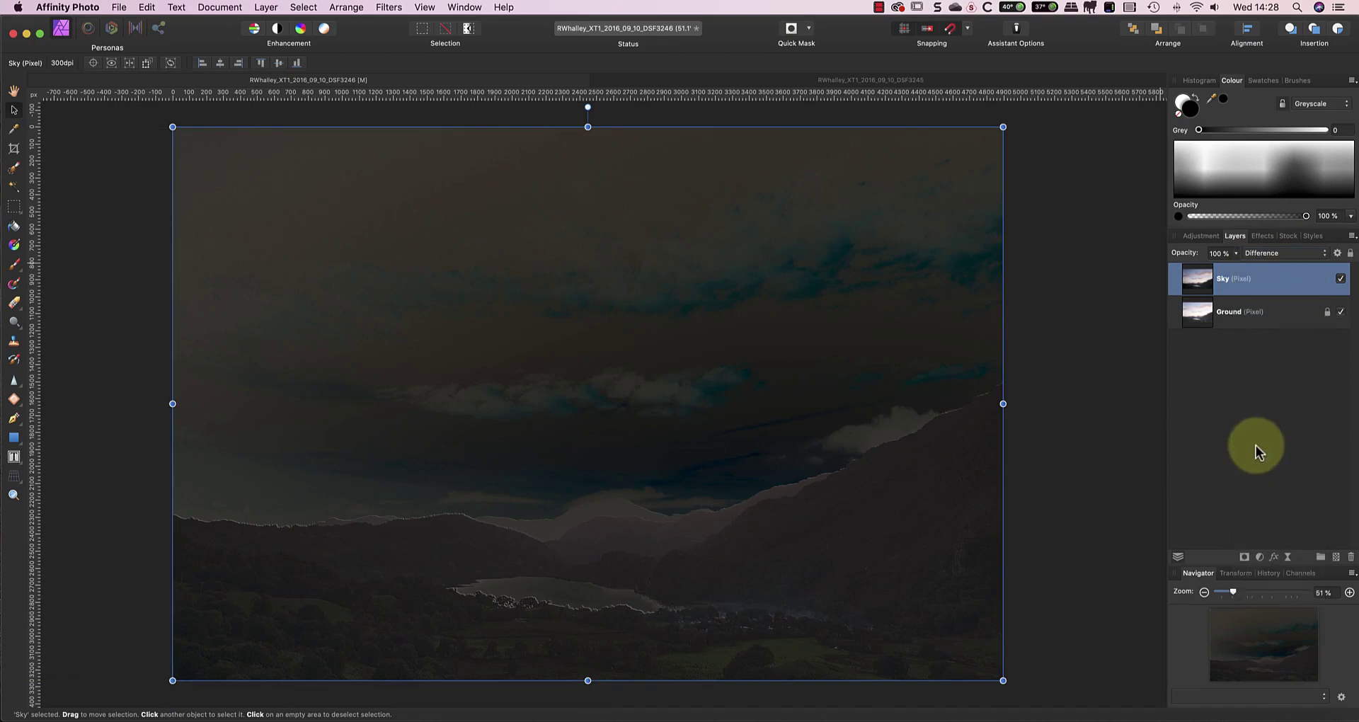
left_click(1349, 592)
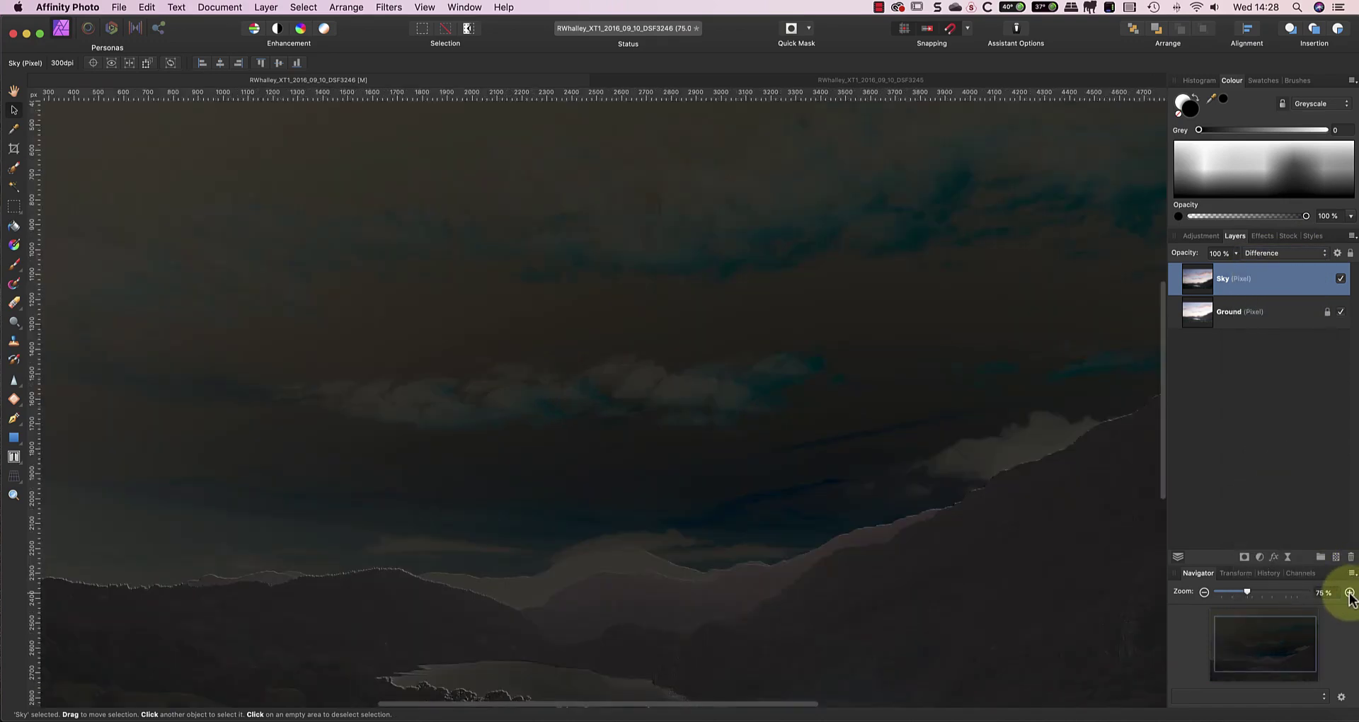
left_click(1349, 592)
left_click(1350, 592)
left_click_drag(1276, 647, 1244, 658)
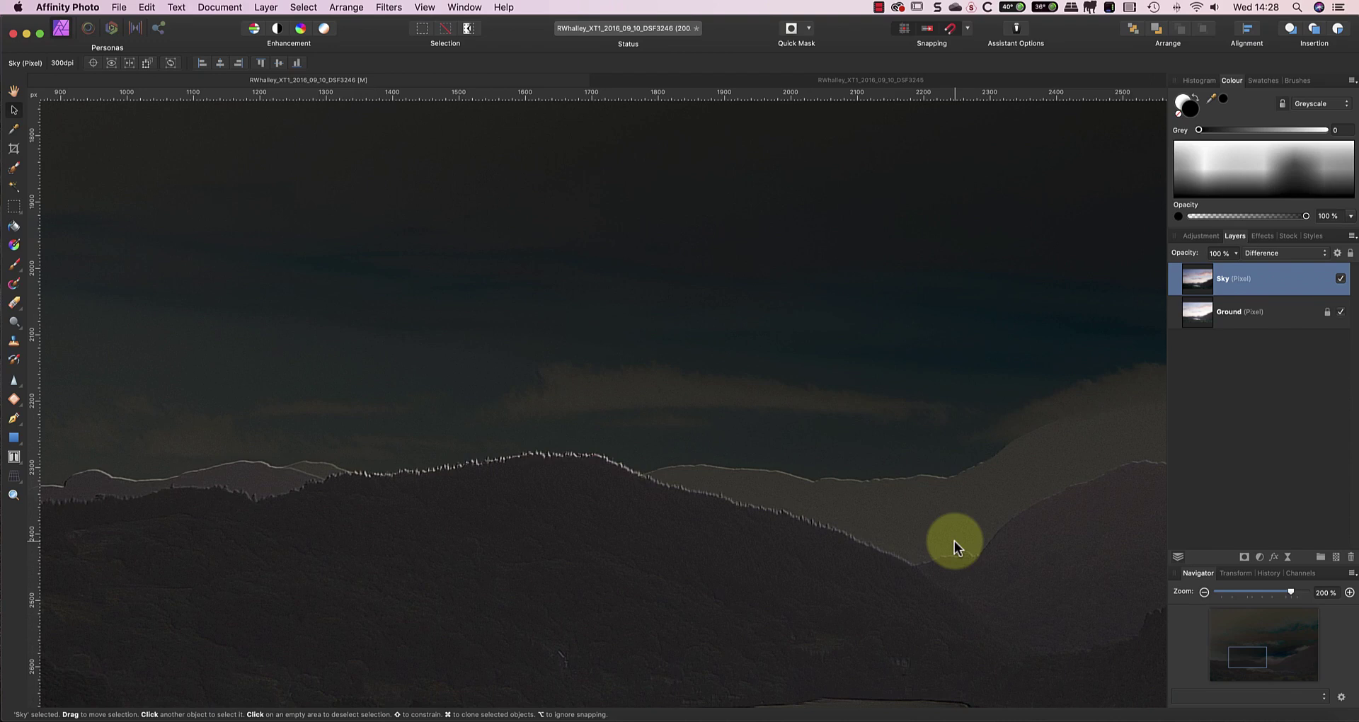
Step: Nudge the Sky layer with arrow keys until its ridges match the Ground layer
key("Up")
key("Up")
key("Right")
key("Left")
key("Right")
key("Up")
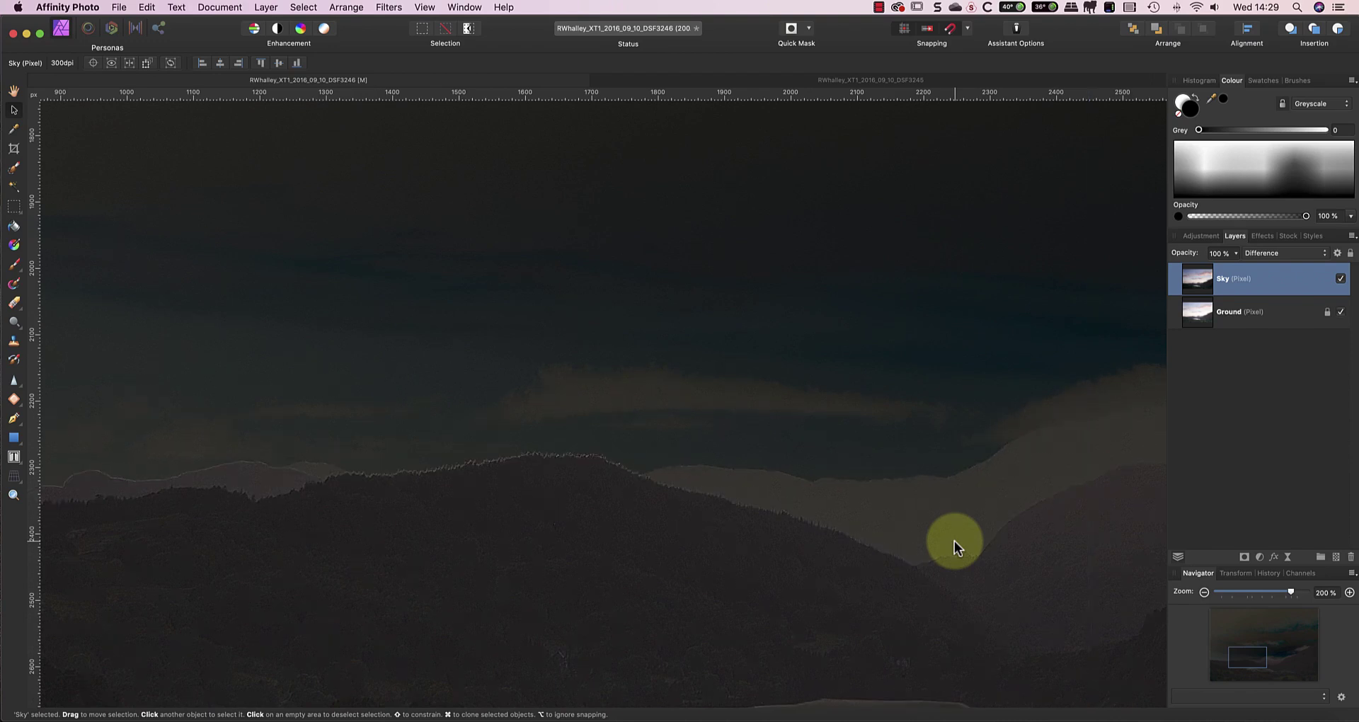
Step: Zoom out to fit the whole image and return the Sky layer to Normal blending
left_click(1204, 592)
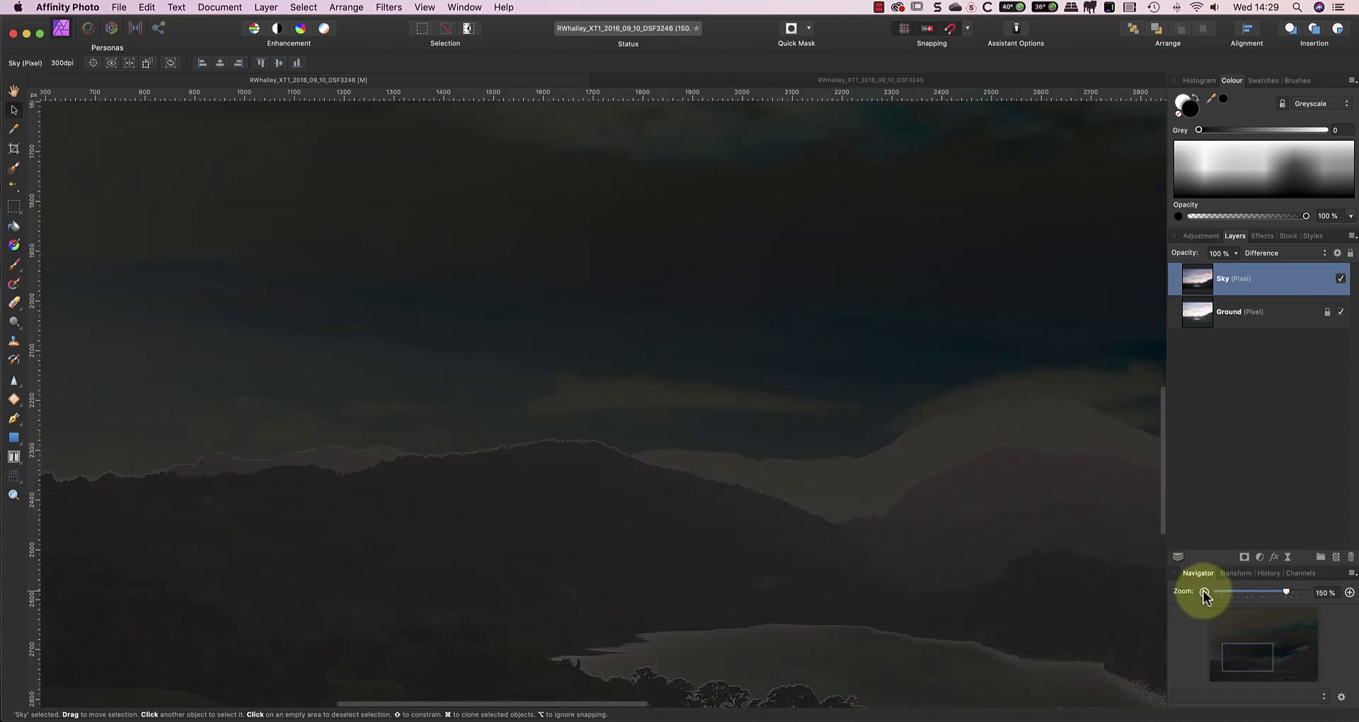
left_click(1203, 591)
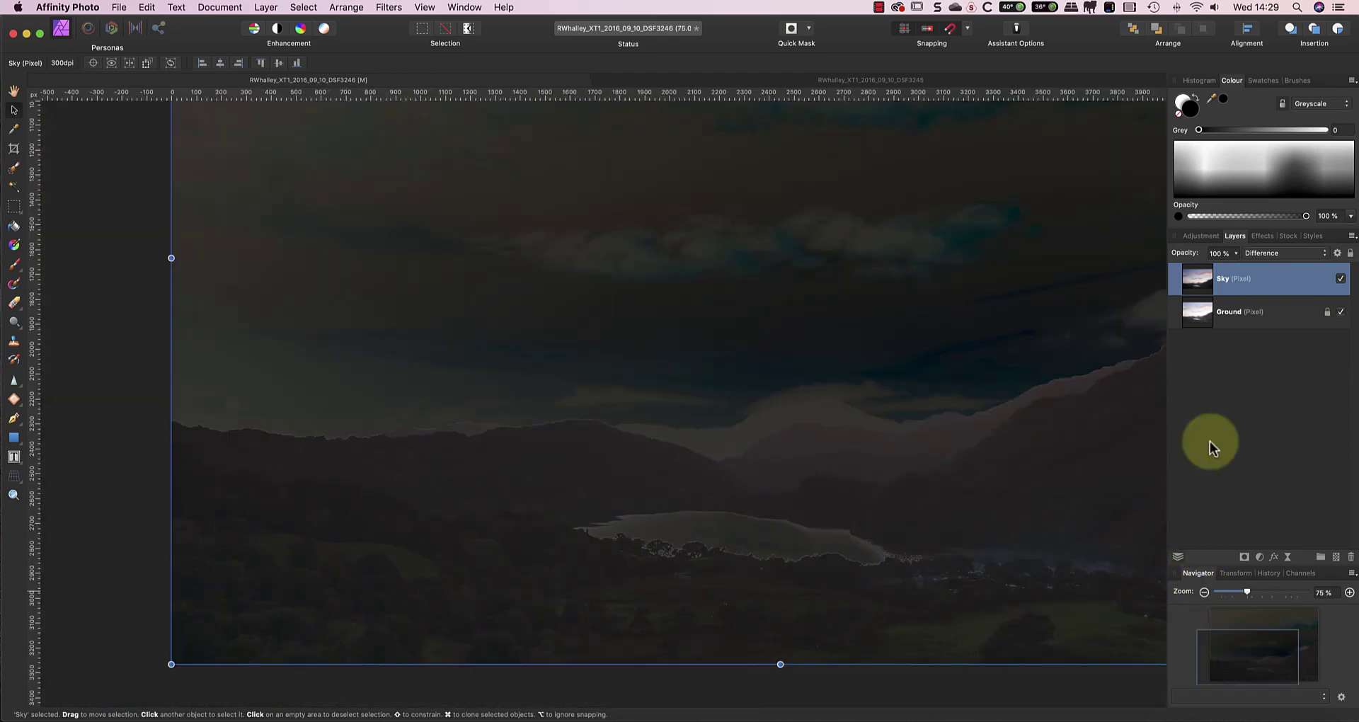
key("super+0")
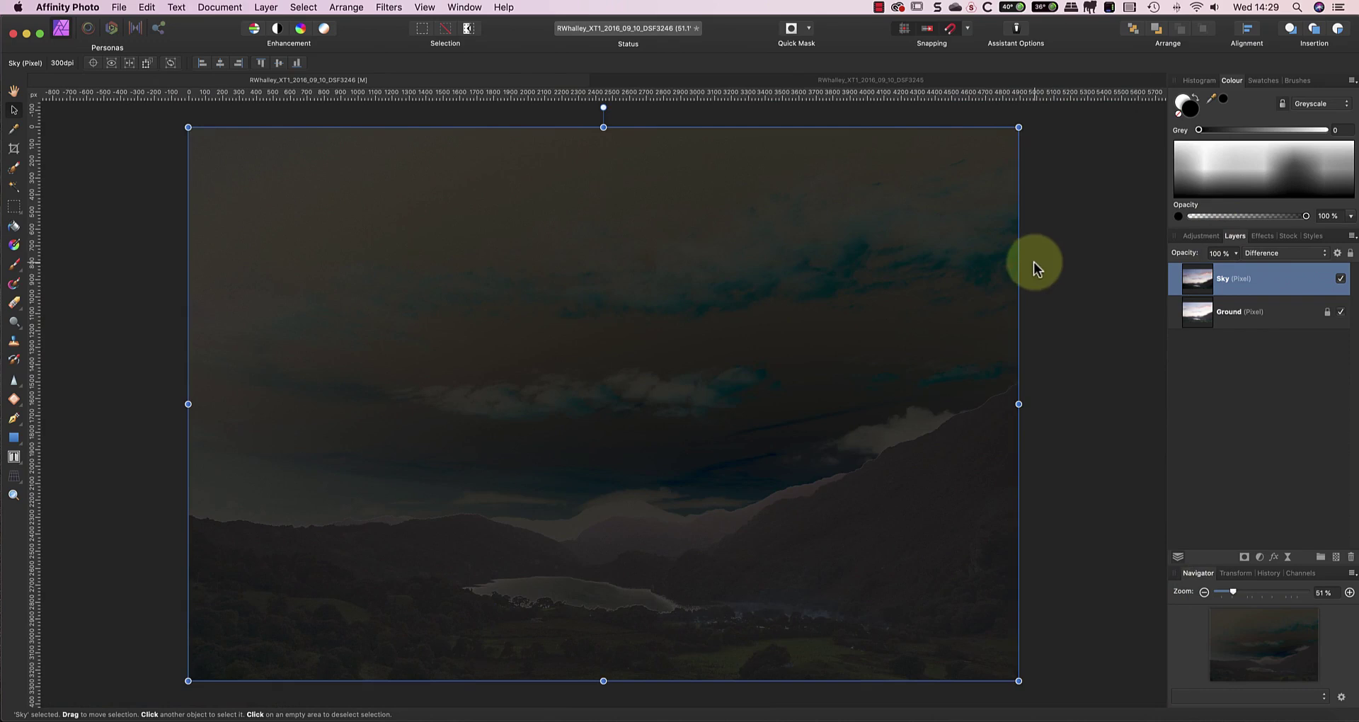
left_click(1284, 252)
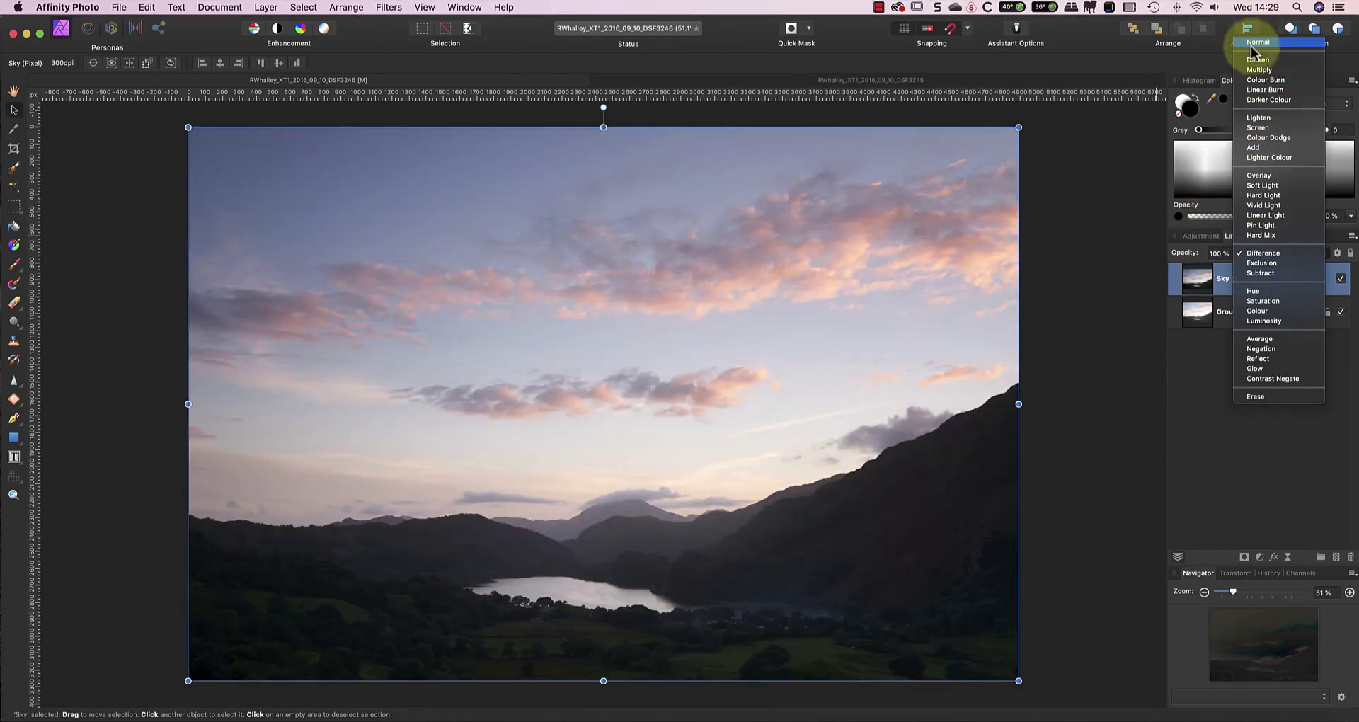
left_click(1254, 43)
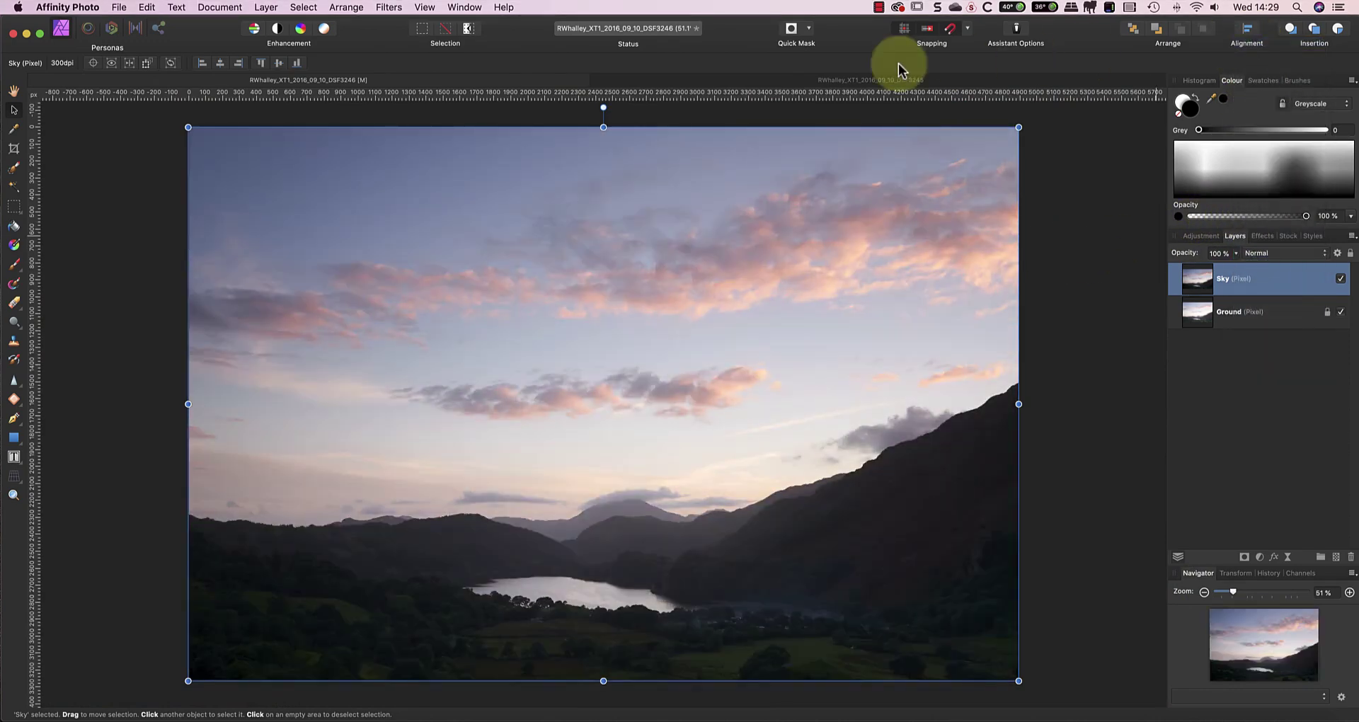
left_click(13, 91)
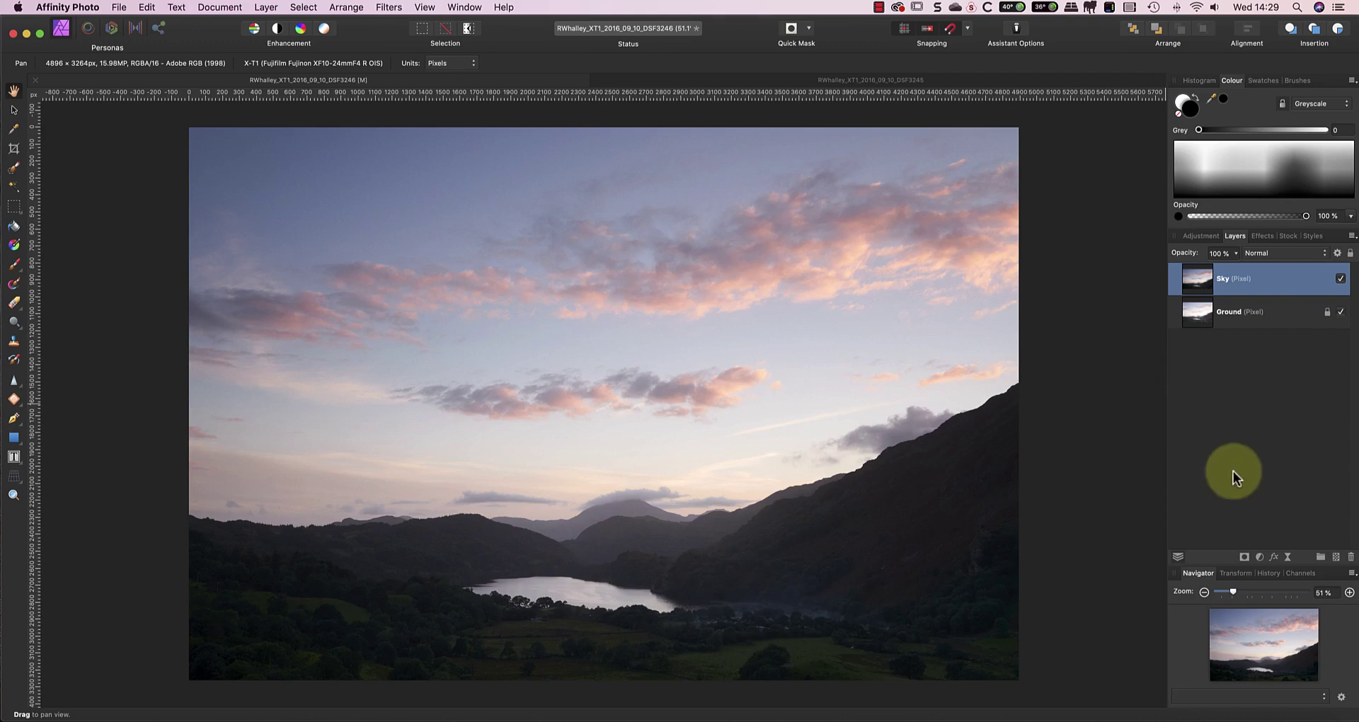
Step: Add a mask to the Sky layer and invert it with Cmd+I
left_click(1243, 559)
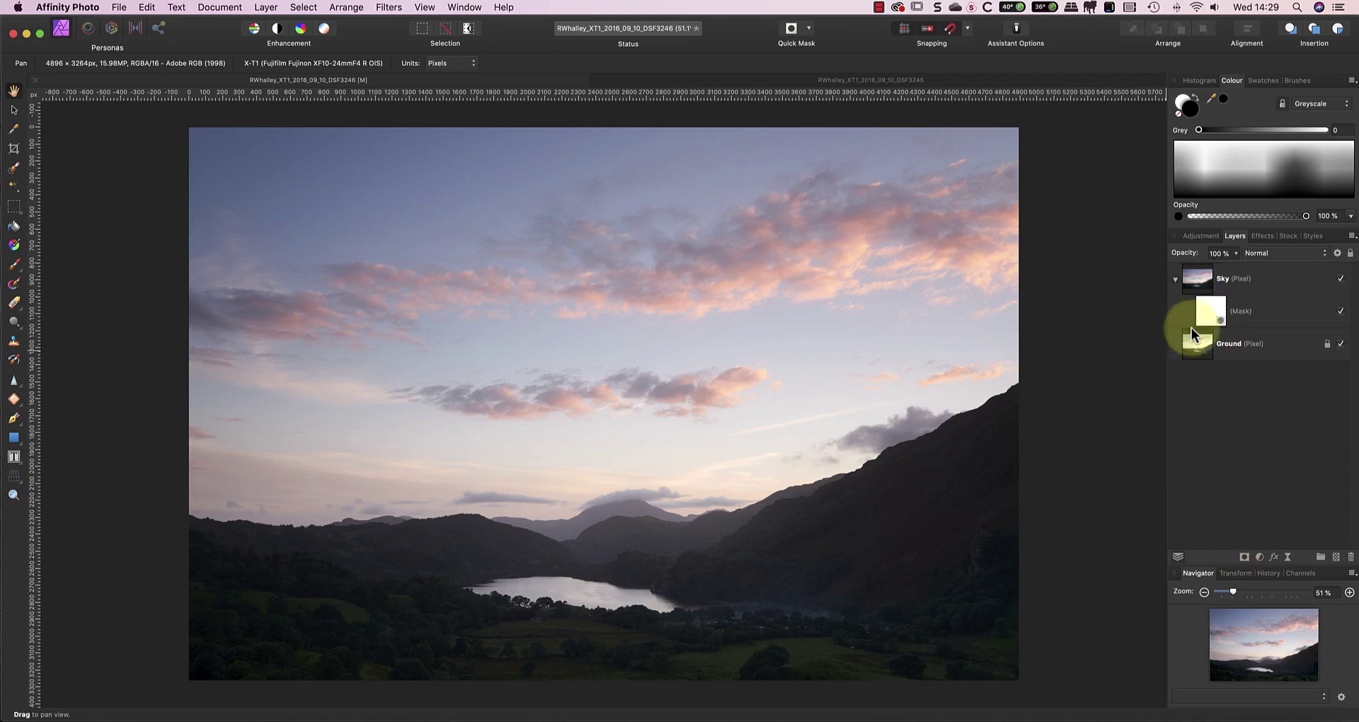
left_click(1217, 319)
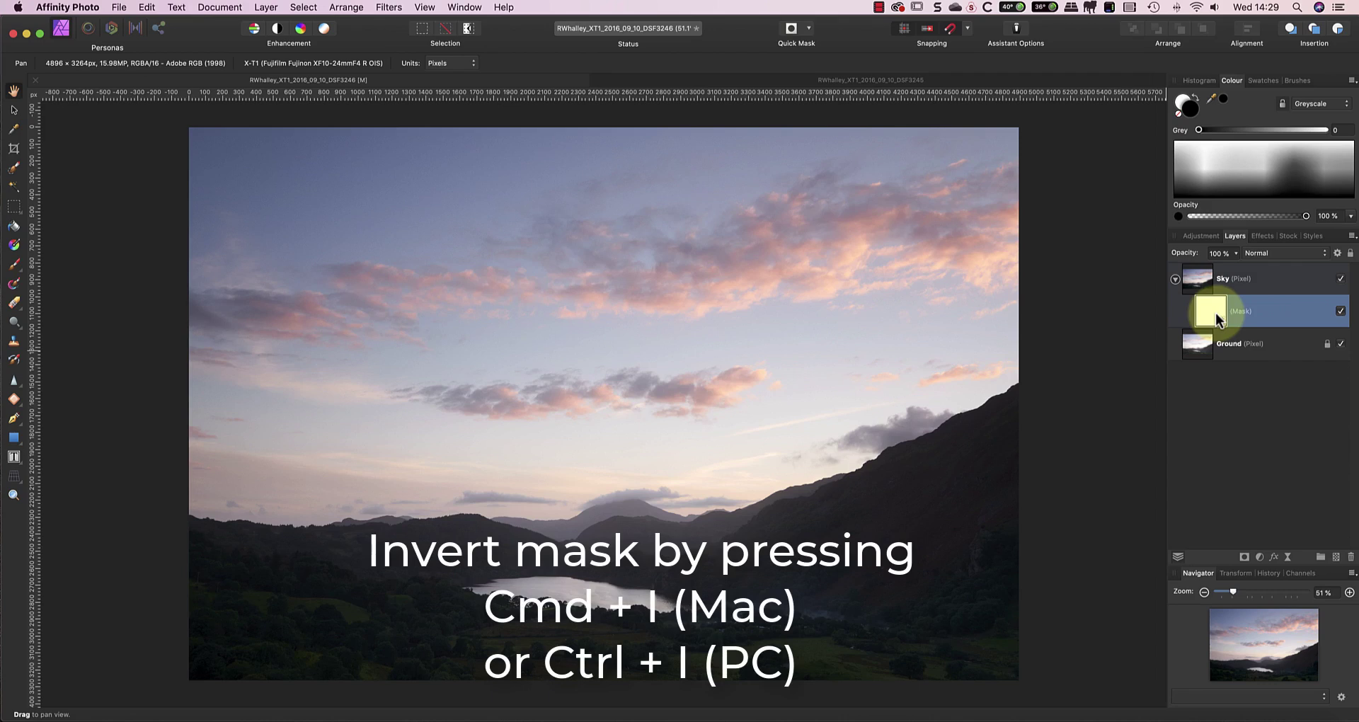
key("super+i")
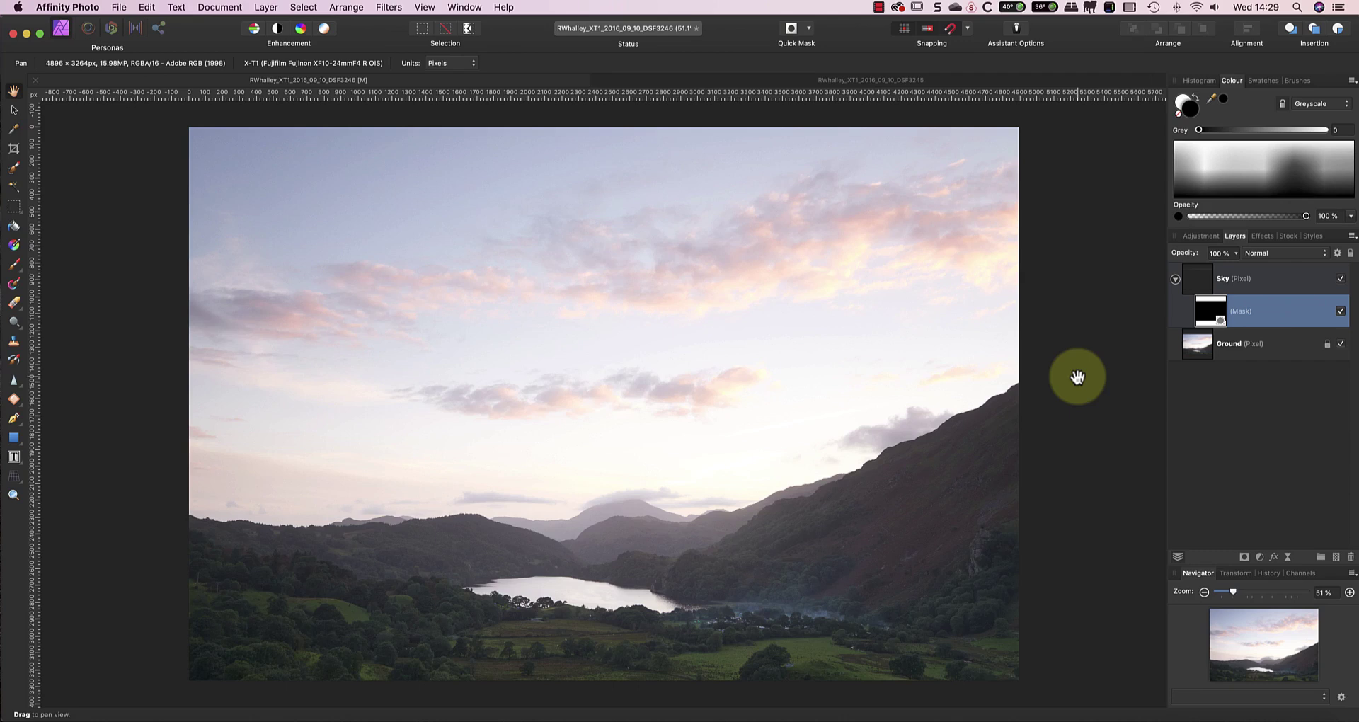
Step: Compare the Red, Green and Blue channels individually in the Channels panel
left_click(1301, 575)
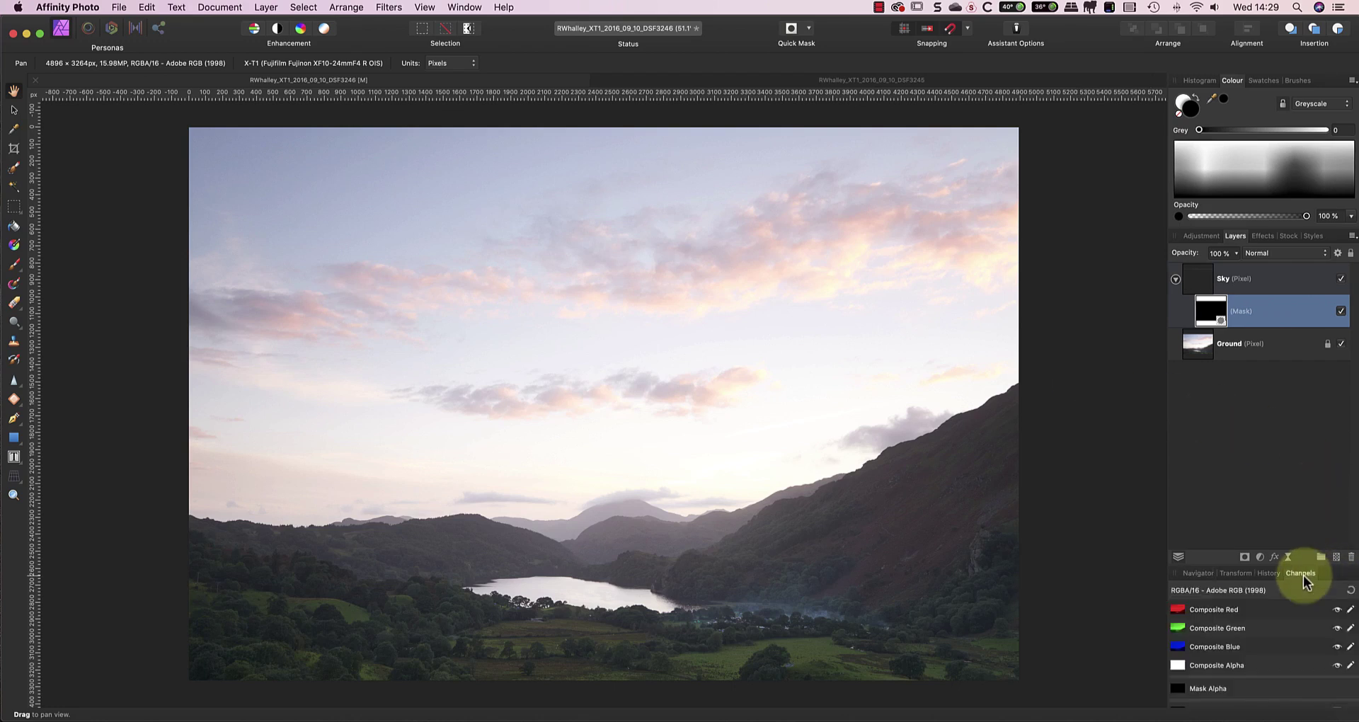
left_click(1229, 610, "alt")
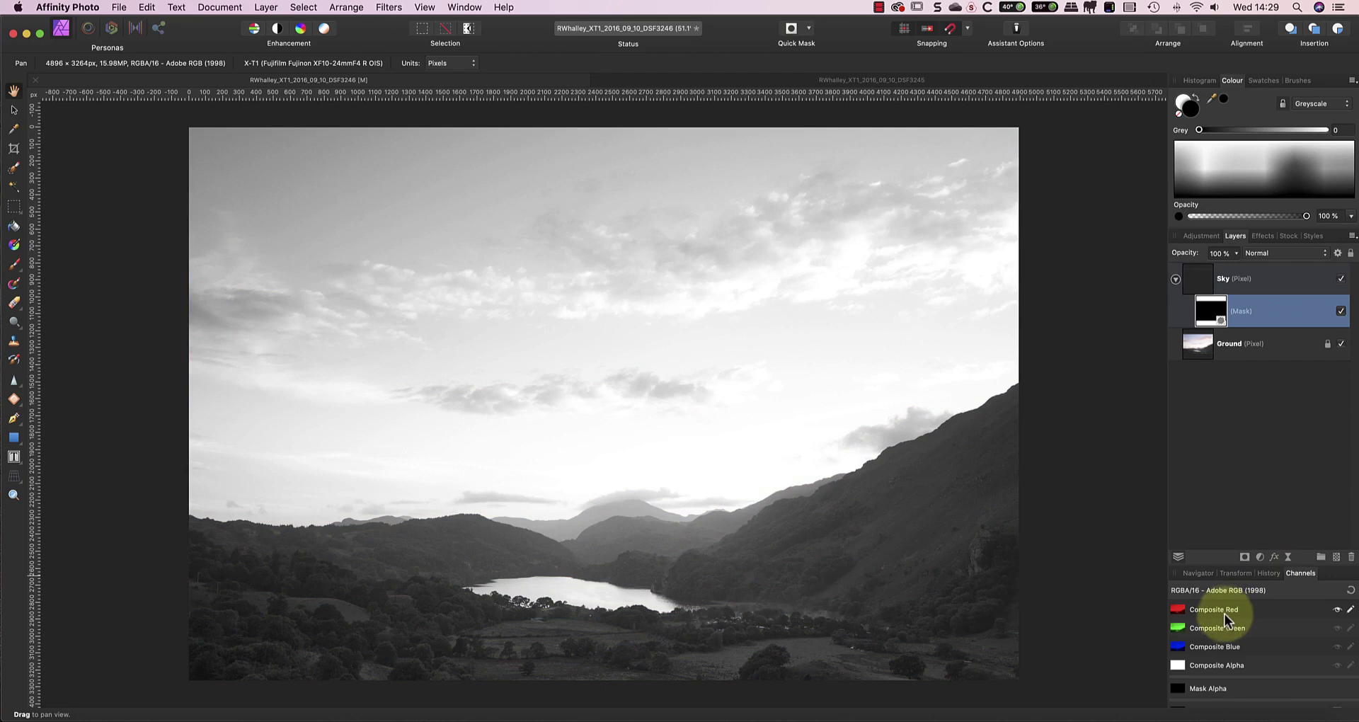
left_click(1224, 626, "alt")
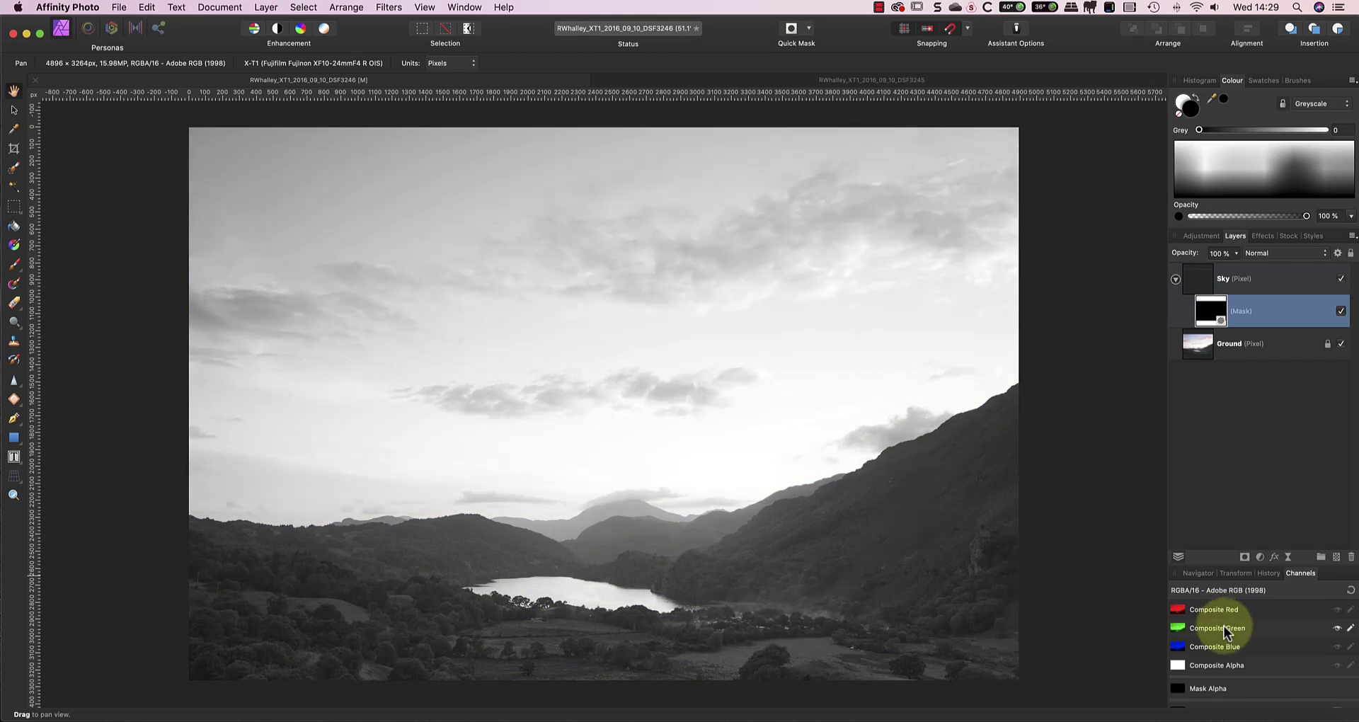
left_click(1221, 648, "alt")
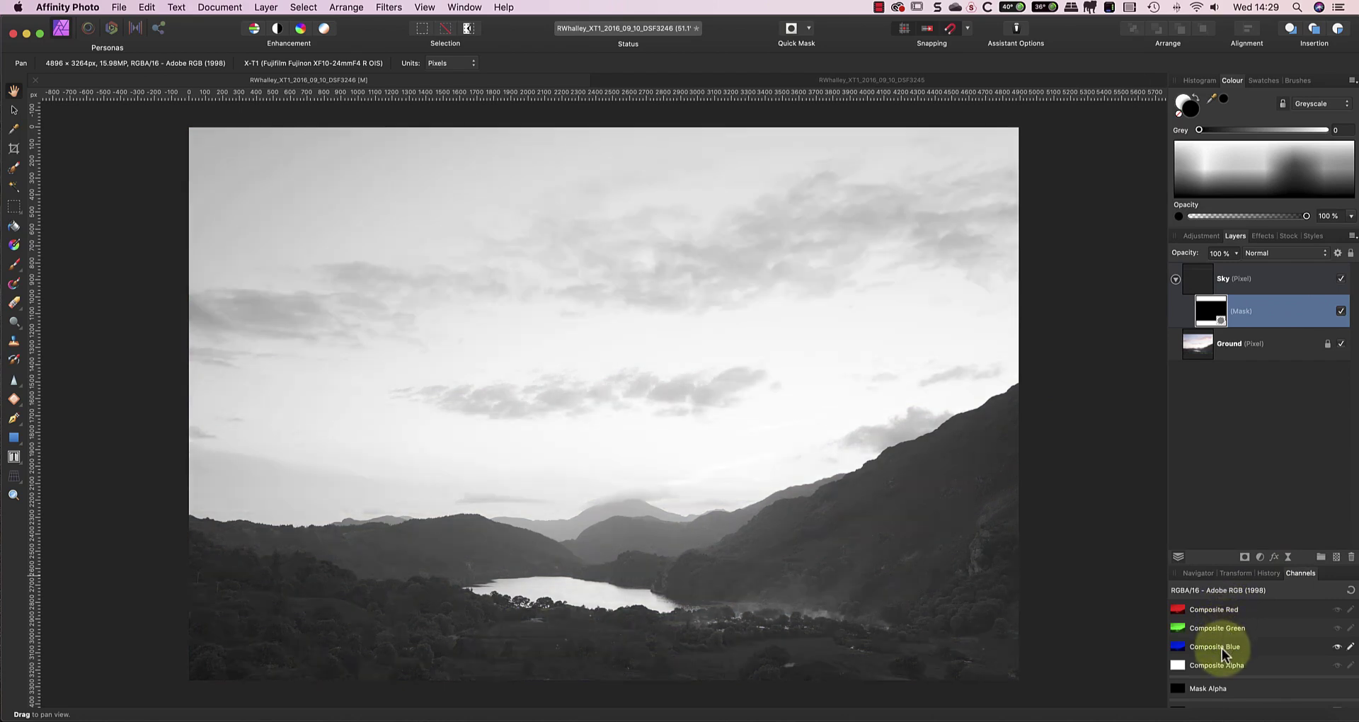
left_click(1217, 607, "alt")
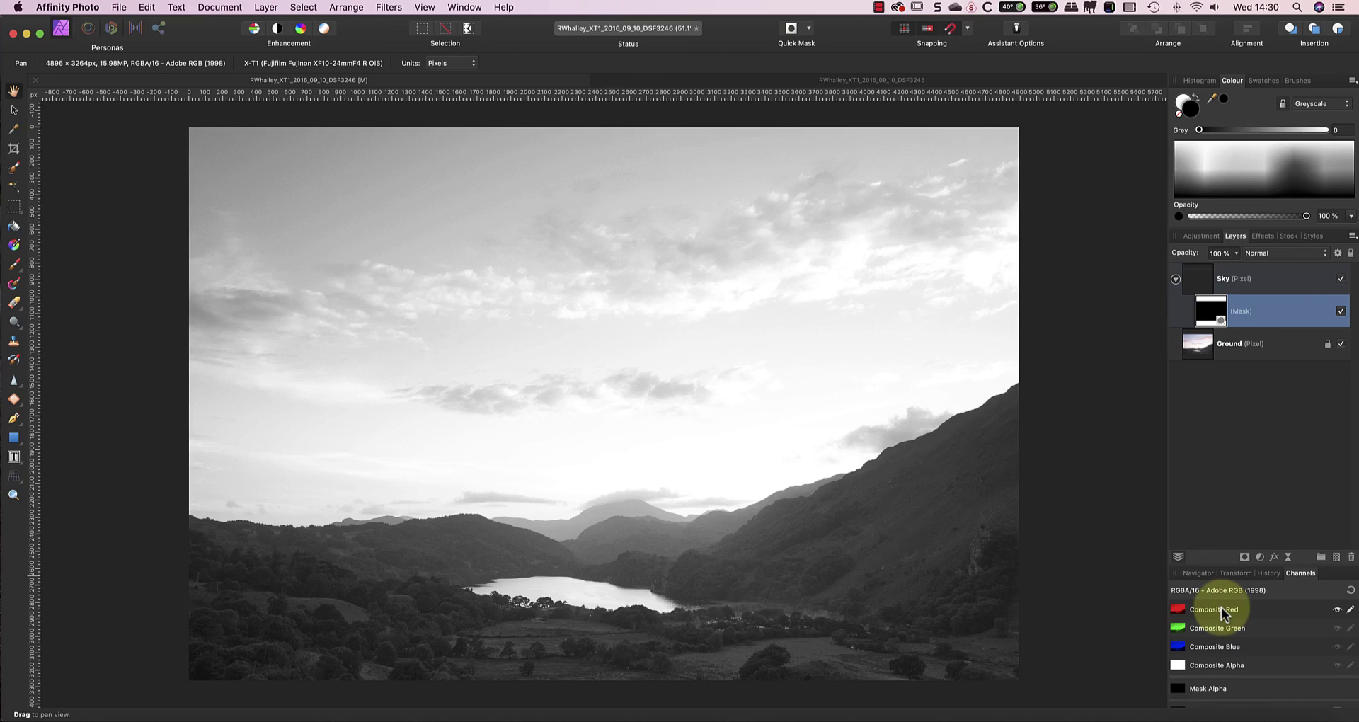
Step: Load the Red channel to a pixel selection and return to the composite view
right_click(1177, 608)
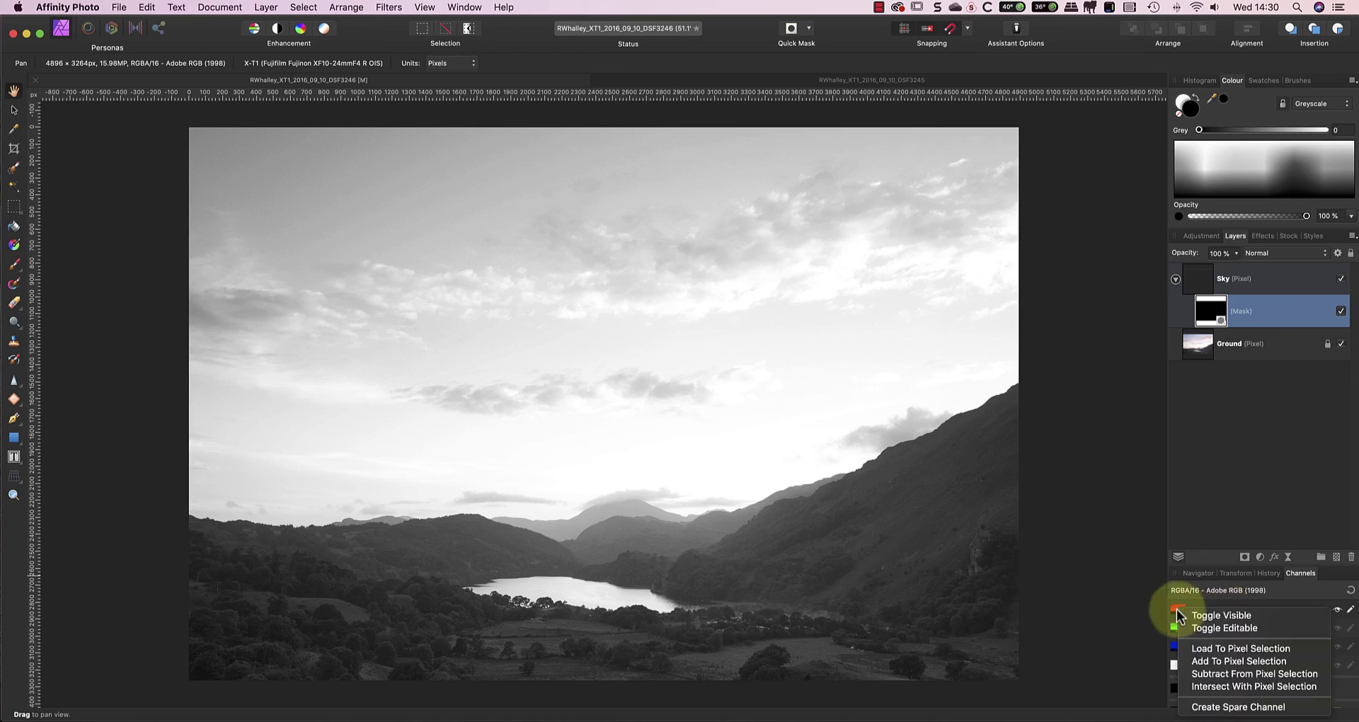
left_click(1221, 648)
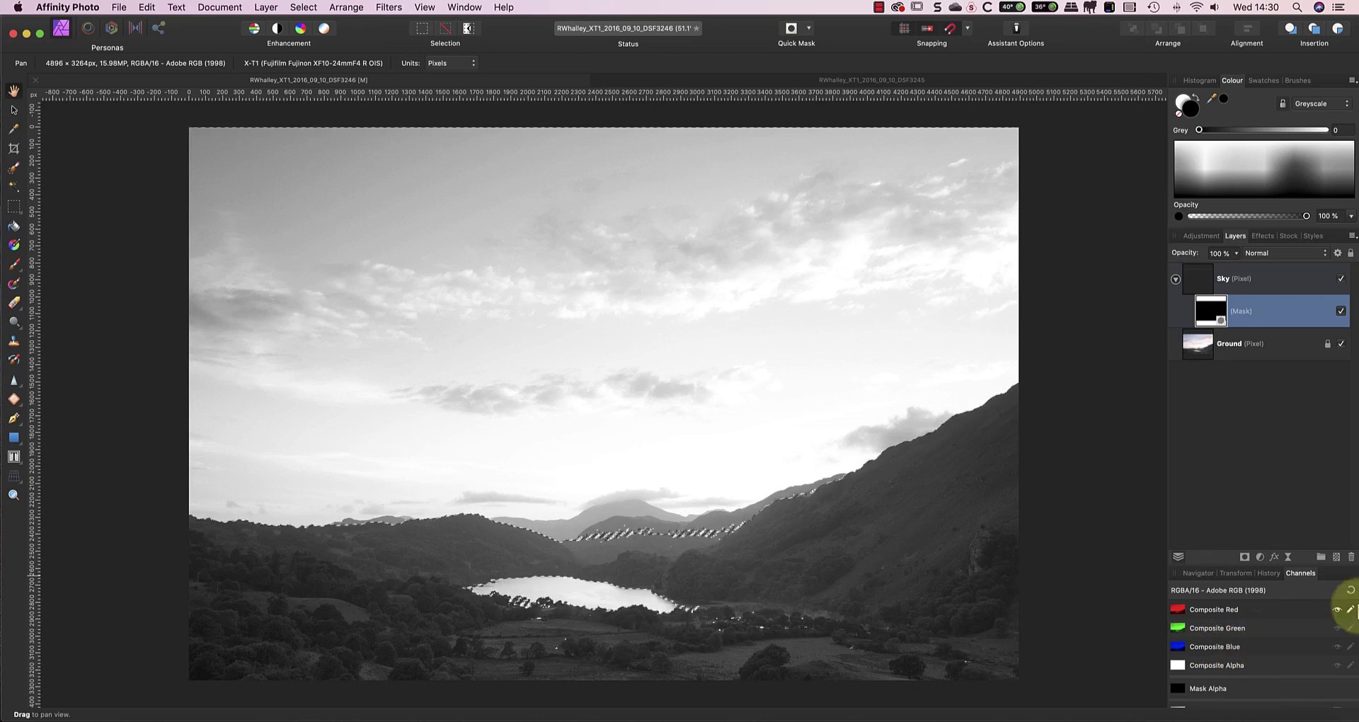
left_click(1350, 592)
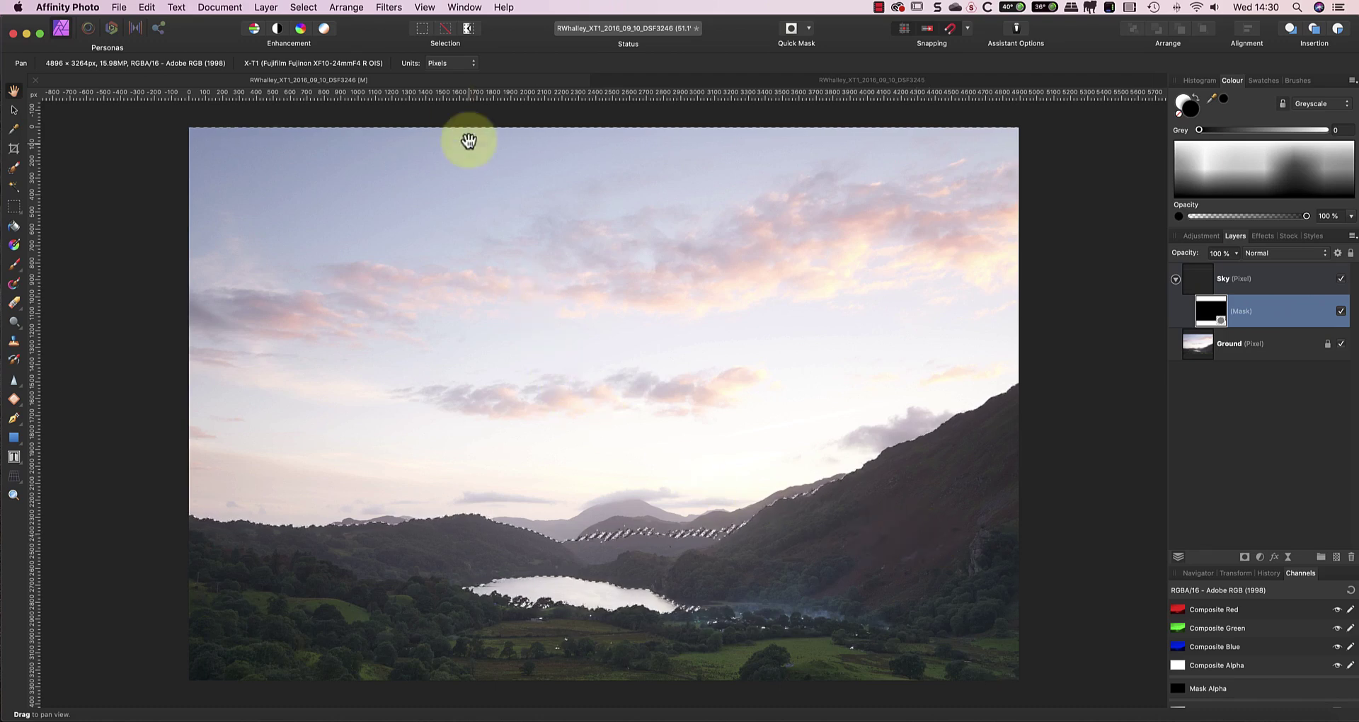
Step: Toggle View > Show Pixel Selection off so the selection outline is hidden
left_click(426, 9)
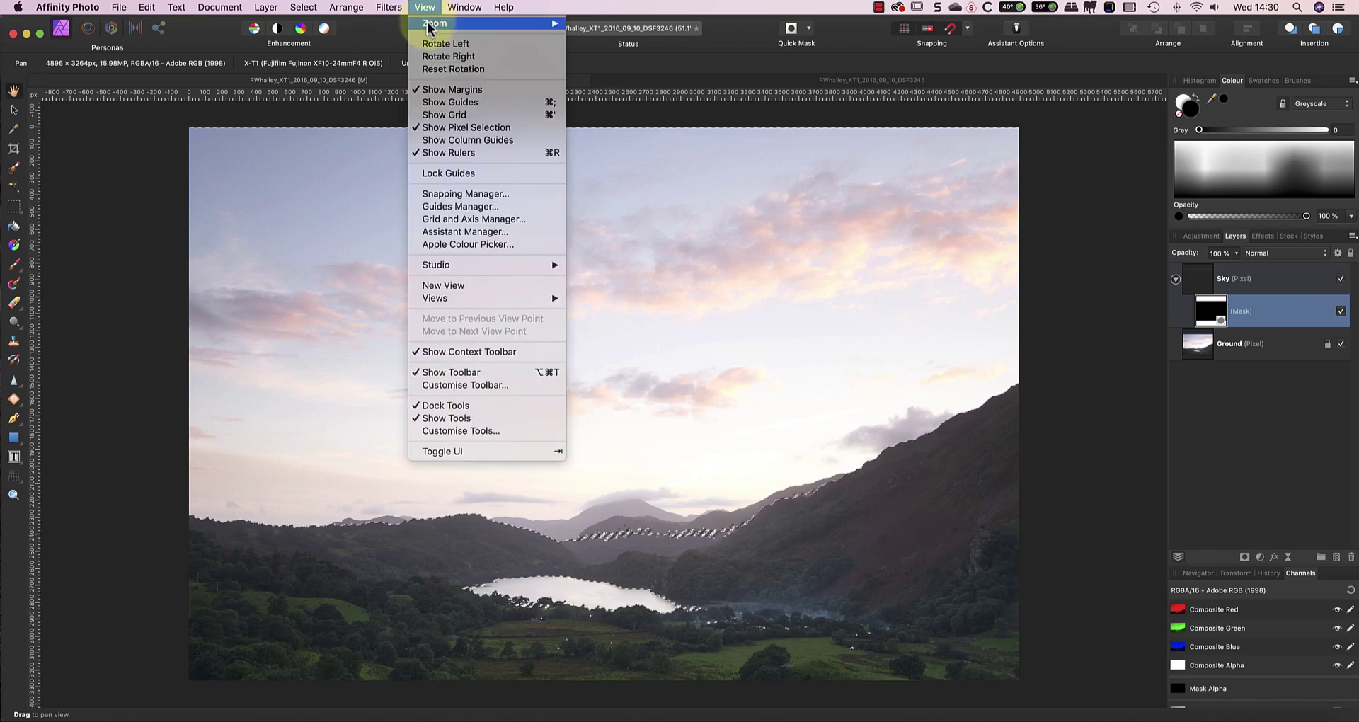
left_click(466, 127)
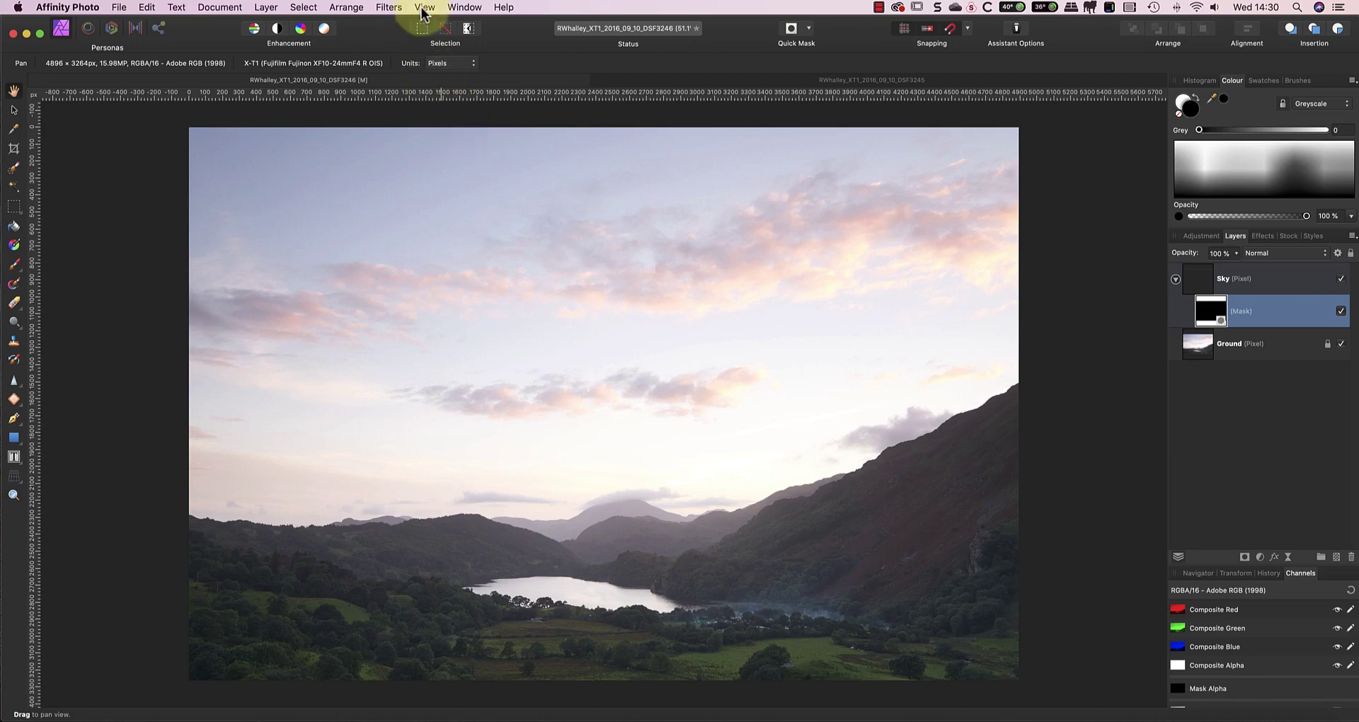
left_click(424, 8)
left_click(441, 128)
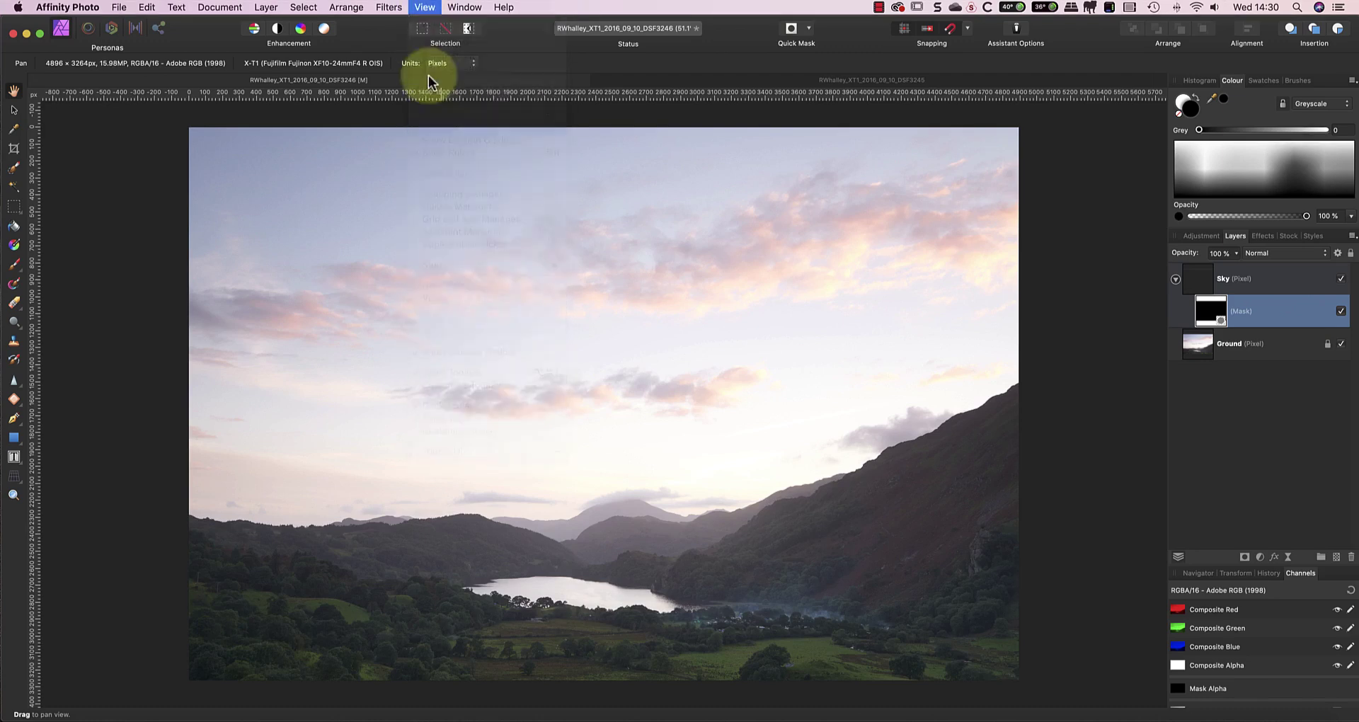
left_click(424, 8)
left_click(442, 127)
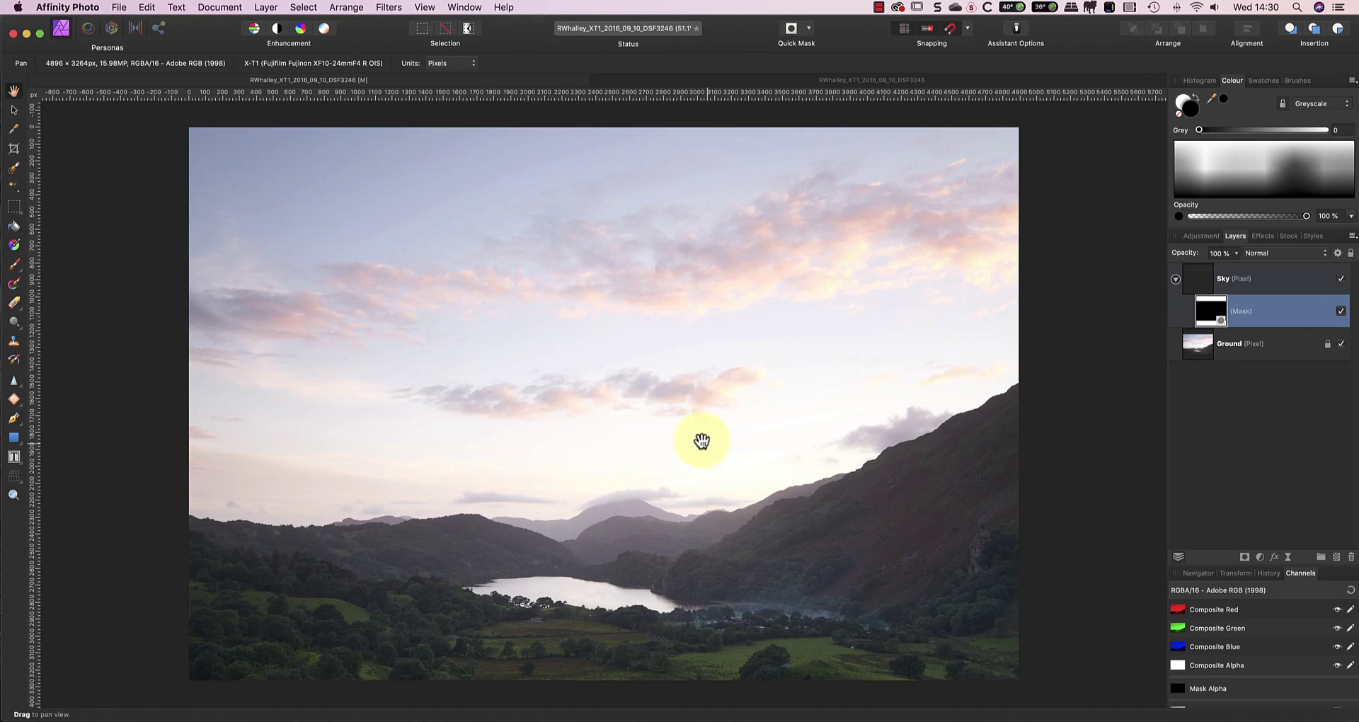
Step: Select the Paint Brush and set its opacity to 70% and hardness to 0%
left_click(14, 266)
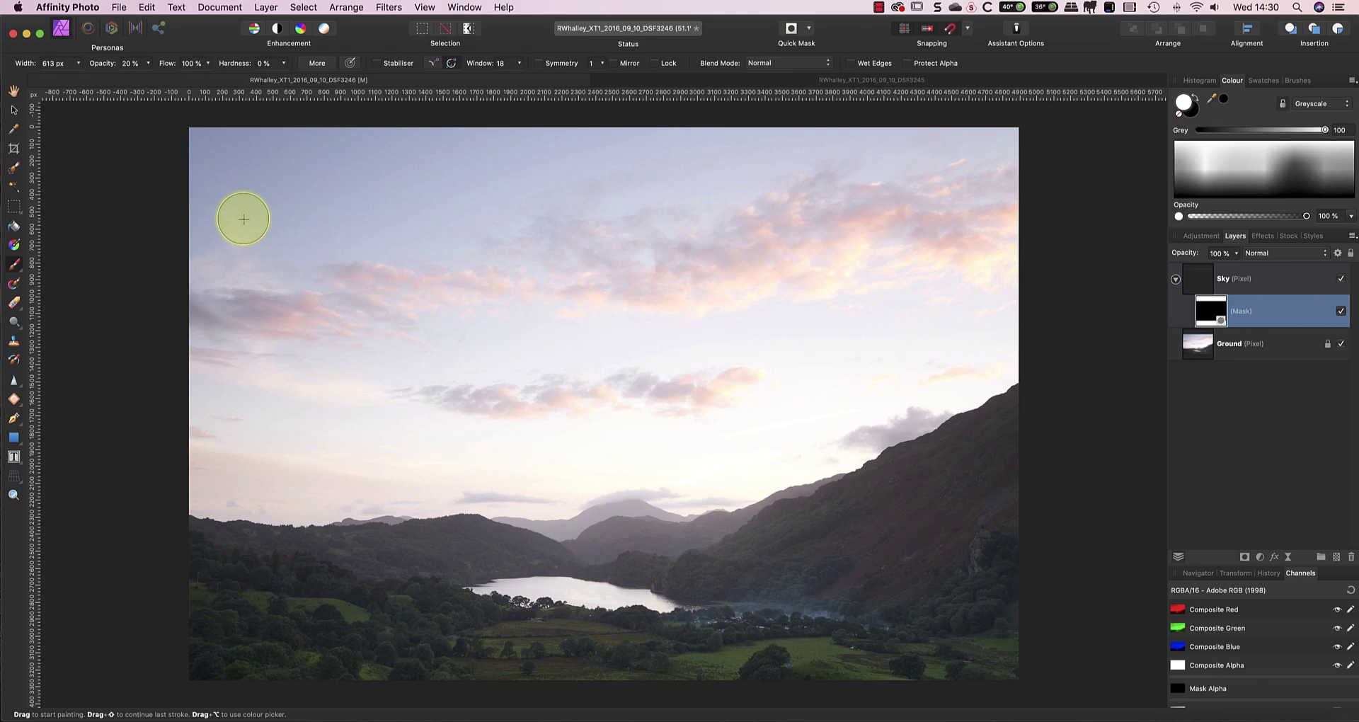
left_click(148, 63)
left_click_drag(194, 79, 201, 78)
left_click(280, 63)
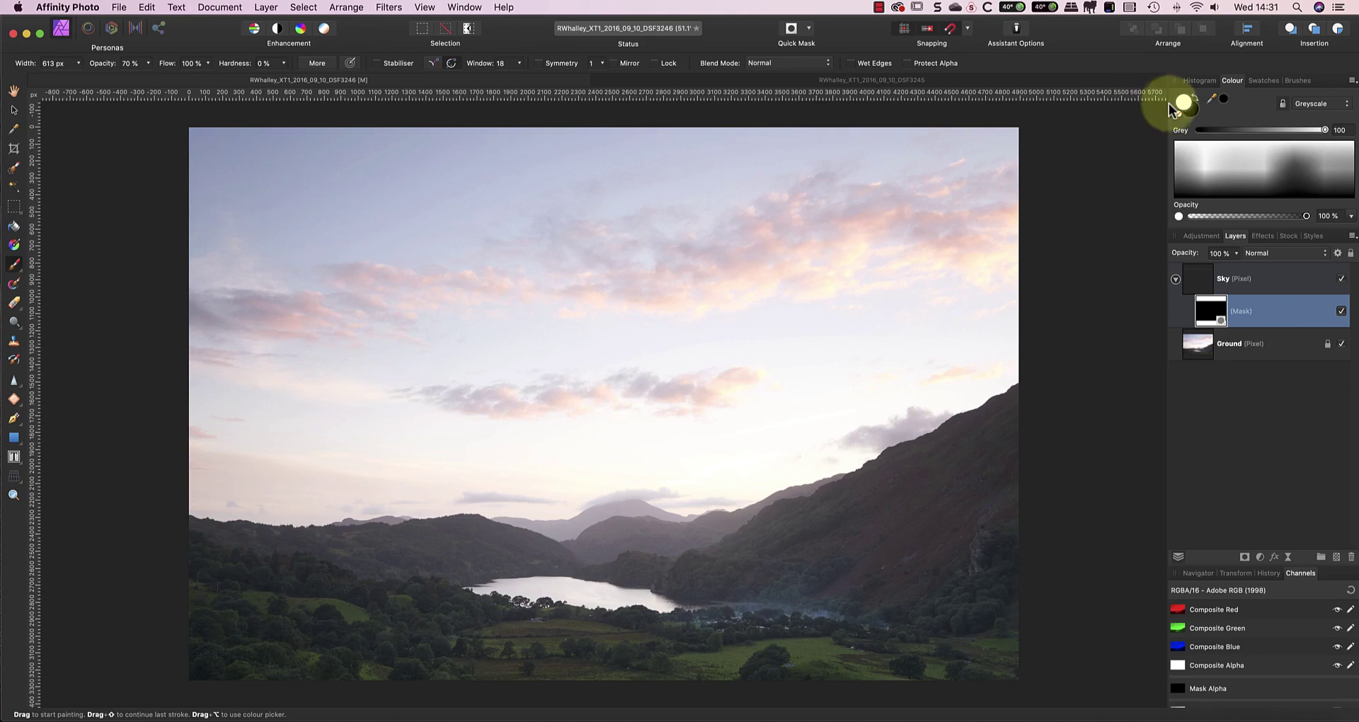
Step: Enlarge the white brush to 1875.2 px and paint across the top of the Sky mask
left_click(1194, 97)
left_click(1194, 97)
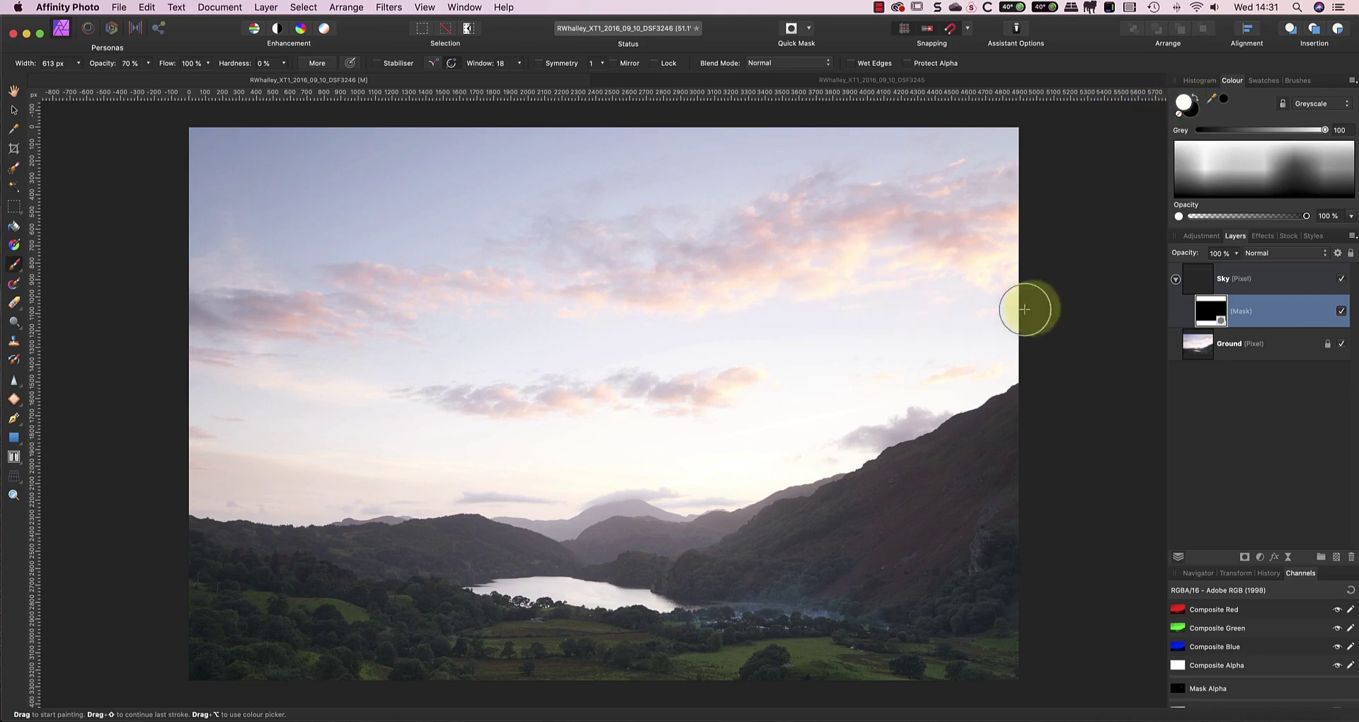
left_click(1212, 313)
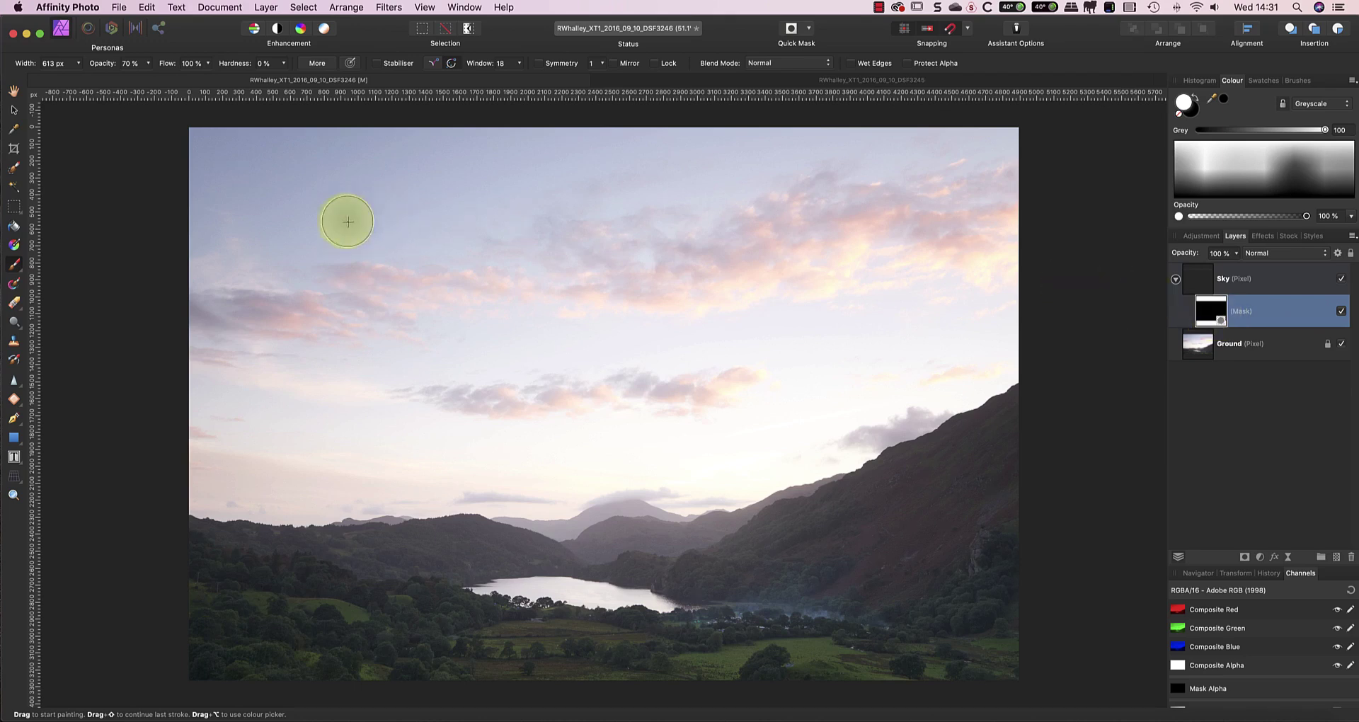
left_click_drag(343, 221, 333, 221)
mouse_move(161, 173)
left_mouse_down()
mouse_move(804, 208)
mouse_move(1087, 175)
mouse_move(930, 226)
mouse_move(576, 269)
mouse_move(304, 267)
mouse_move(128, 244)
mouse_move(150, 278)
mouse_move(475, 312)
mouse_move(728, 293)
mouse_move(1013, 244)
mouse_move(864, 324)
mouse_move(586, 358)
mouse_move(153, 366)
mouse_move(228, 419)
mouse_move(508, 449)
mouse_move(744, 408)
mouse_move(1040, 263)
mouse_move(951, 332)
mouse_move(779, 406)
mouse_move(480, 445)
mouse_move(64, 388)
mouse_move(164, 419)
mouse_move(528, 448)
mouse_move(816, 416)
mouse_move(1011, 327)
mouse_move(969, 314)
mouse_move(540, 361)
mouse_move(160, 318)
mouse_move(357, 283)
mouse_move(919, 282)
mouse_move(1025, 251)
mouse_move(208, 174)
mouse_move(1094, 182)
mouse_move(697, 204)
mouse_move(281, 190)
mouse_move(694, 177)
mouse_move(206, 178)
mouse_move(488, 198)
mouse_move(214, 214)
mouse_move(652, 208)
mouse_move(413, 283)
mouse_move(833, 251)
mouse_move(221, 283)
mouse_move(1022, 236)
mouse_move(848, 250)
mouse_move(320, 211)
mouse_move(472, 176)
mouse_move(348, 123)
mouse_move(1017, 157)
mouse_move(199, 167)
mouse_move(137, 247)
mouse_move(286, 271)
mouse_move(644, 277)
mouse_move(891, 225)
mouse_move(535, 327)
mouse_move(307, 340)
mouse_move(807, 279)
mouse_move(1212, 312)
left_mouse_up()
Step: Preview the Sky mask alone, return to the composite, and set brush opacity to 20%
left_click(1211, 309, "alt")
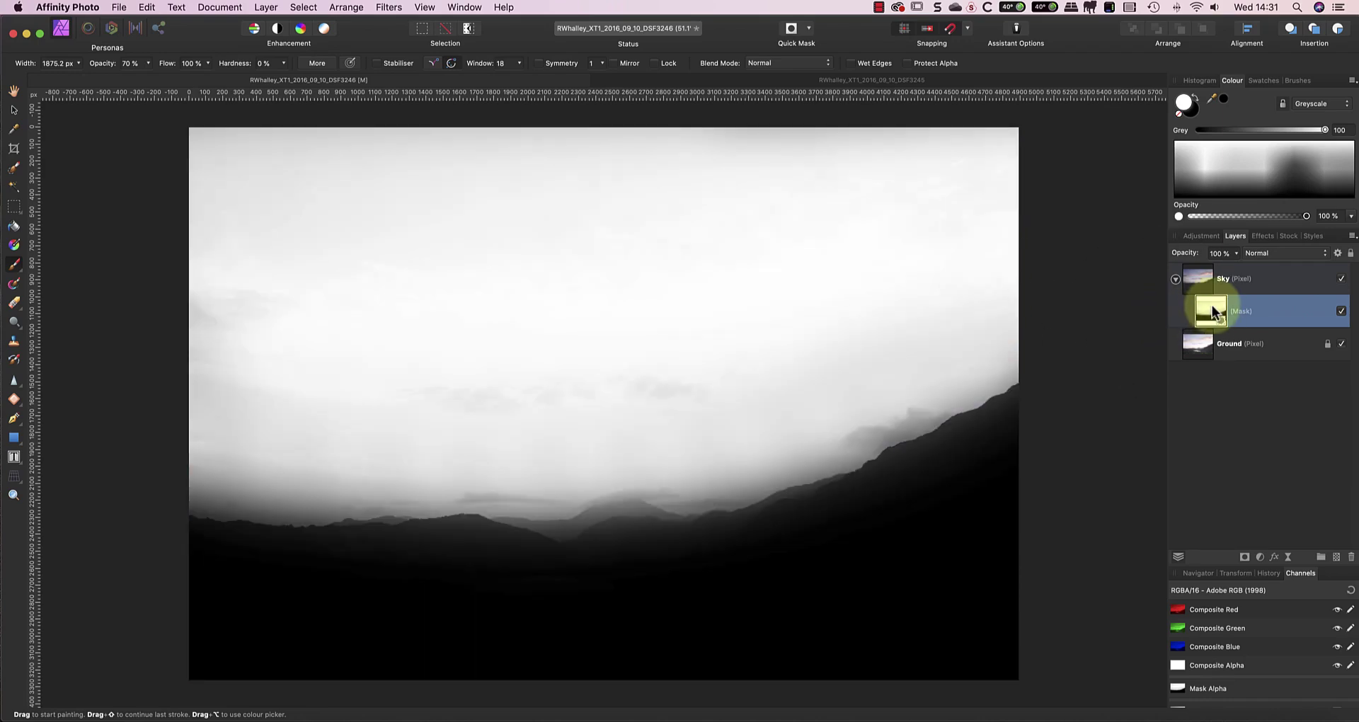
left_click(1199, 283)
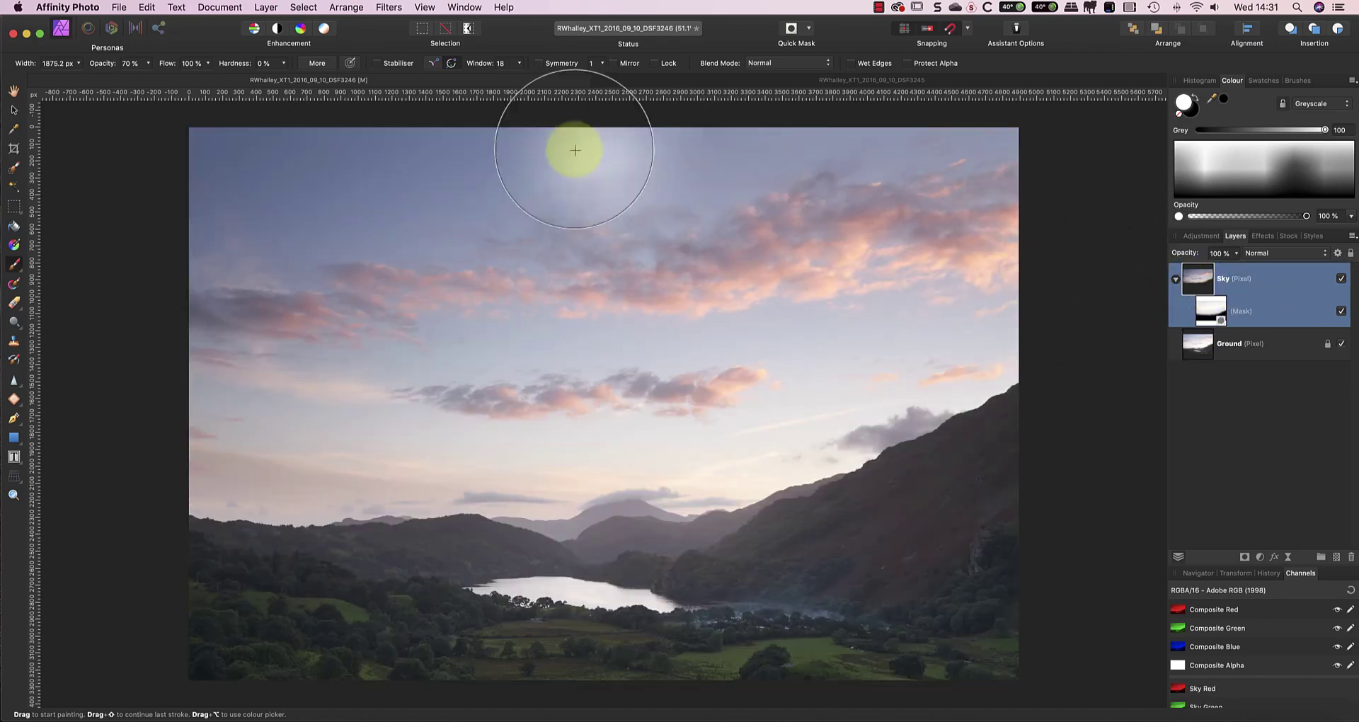
left_click(149, 63)
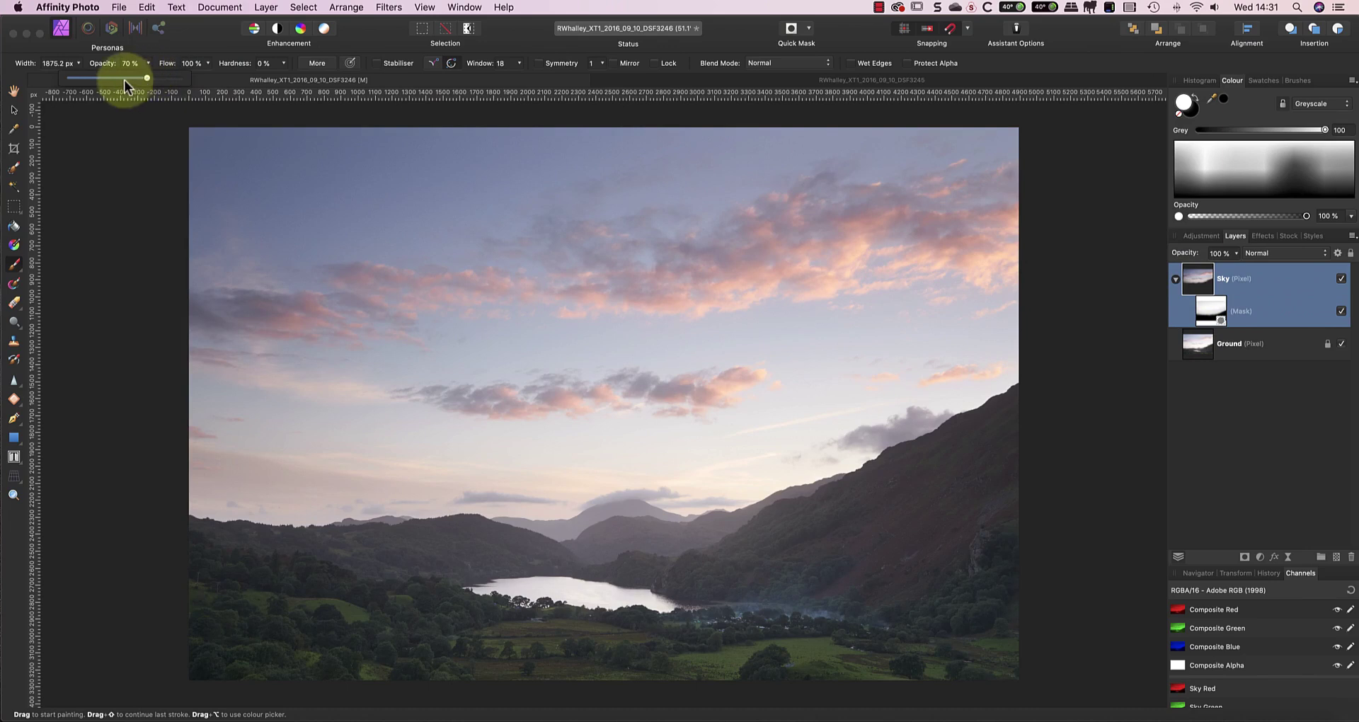
left_click(87, 78)
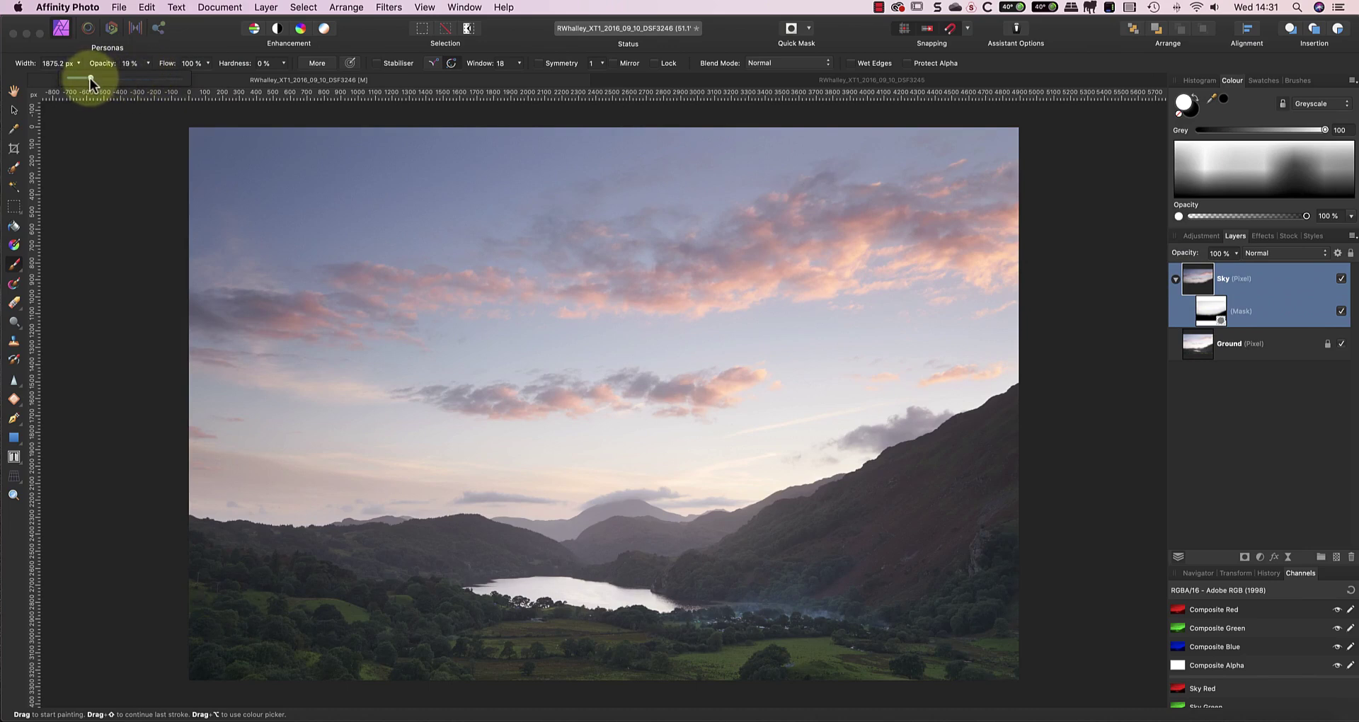
left_click_drag(91, 78, 92, 78)
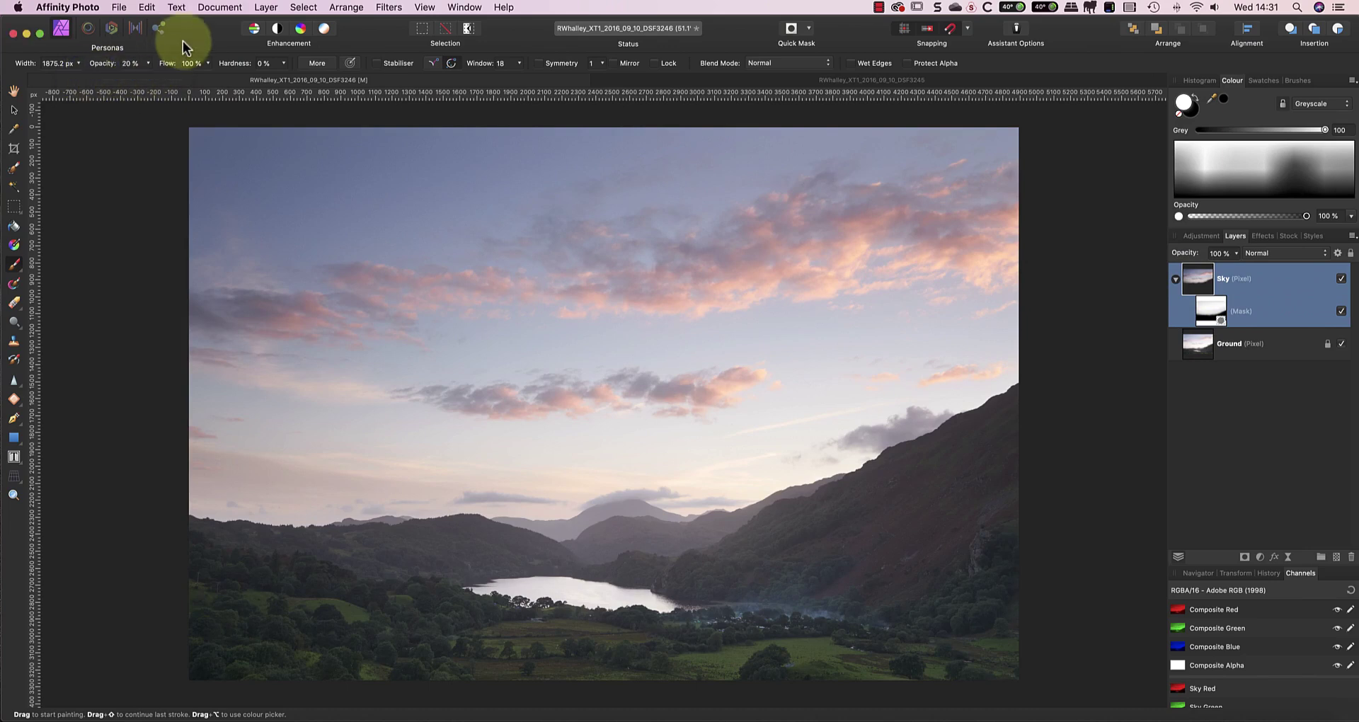
Step: Shrink the brush to 601.2 px and paint black on the Sky mask along the hill ridge, then swap back to white
left_click(176, 322)
key("bracketleft")
key("bracketleft")
key("bracketleft")
key("bracketleft")
key("bracketleft")
key("bracketleft")
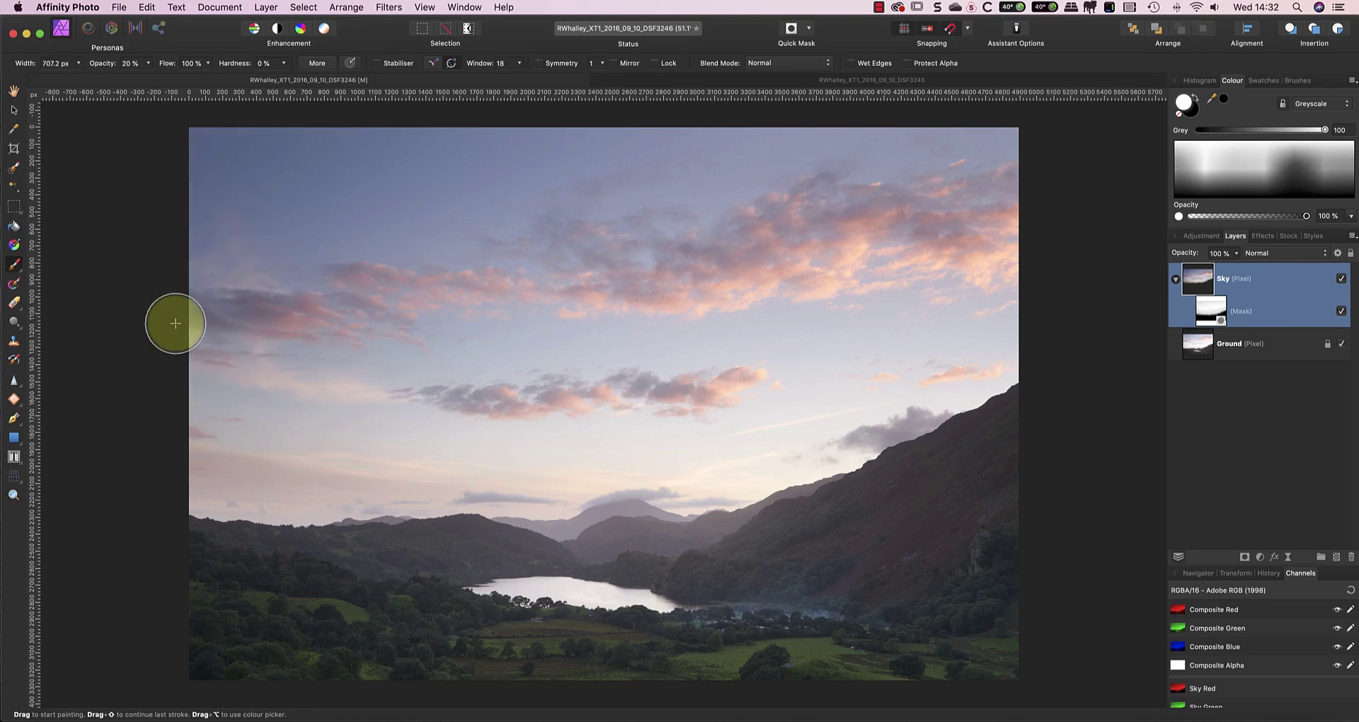
key("bracketleft")
left_click(1196, 99)
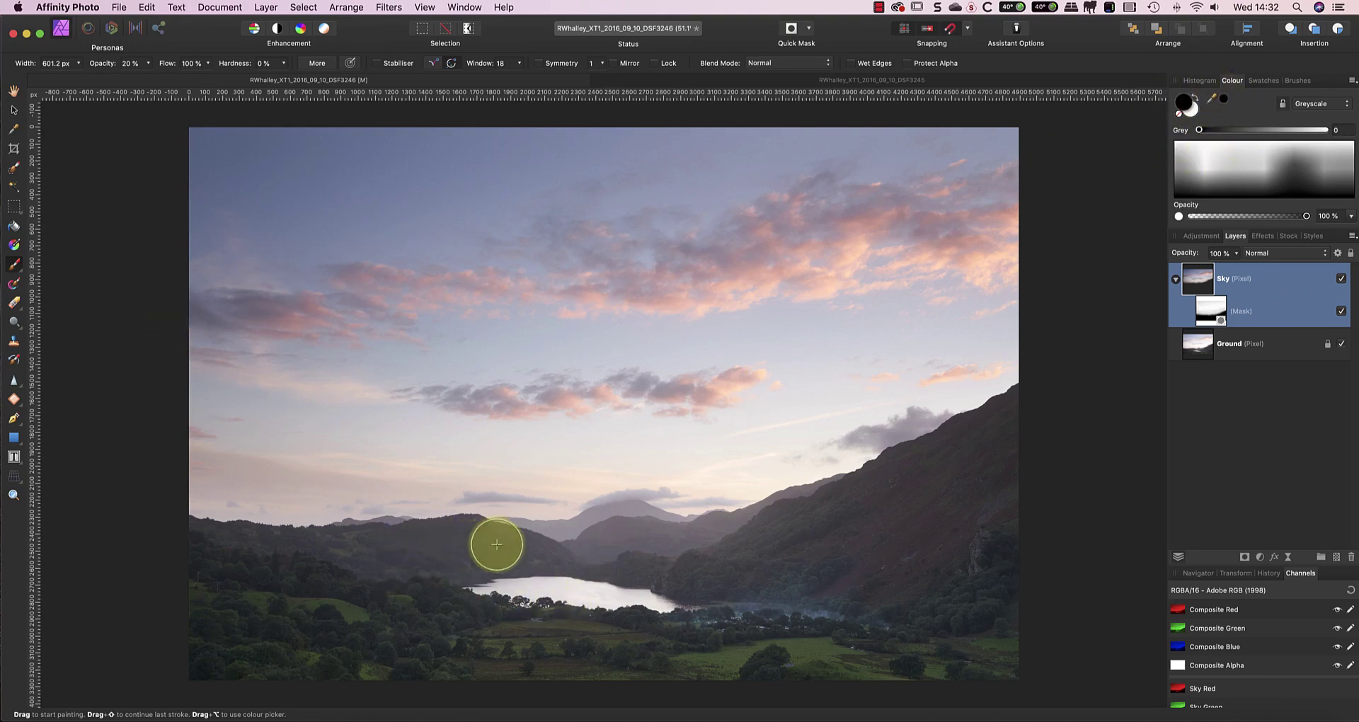
left_click(1211, 308)
mouse_move(467, 544)
left_mouse_down()
mouse_move(679, 535)
mouse_move(758, 520)
mouse_move(553, 525)
mouse_move(755, 517)
mouse_move(807, 497)
mouse_move(806, 523)
mouse_move(880, 486)
mouse_move(845, 487)
mouse_move(884, 466)
mouse_move(788, 530)
mouse_move(723, 545)
mouse_move(228, 532)
mouse_move(277, 546)
mouse_move(803, 523)
mouse_move(754, 527)
mouse_move(690, 565)
mouse_move(482, 592)
mouse_move(669, 599)
mouse_move(453, 586)
mouse_move(674, 604)
mouse_move(497, 595)
left_mouse_up()
key("x")
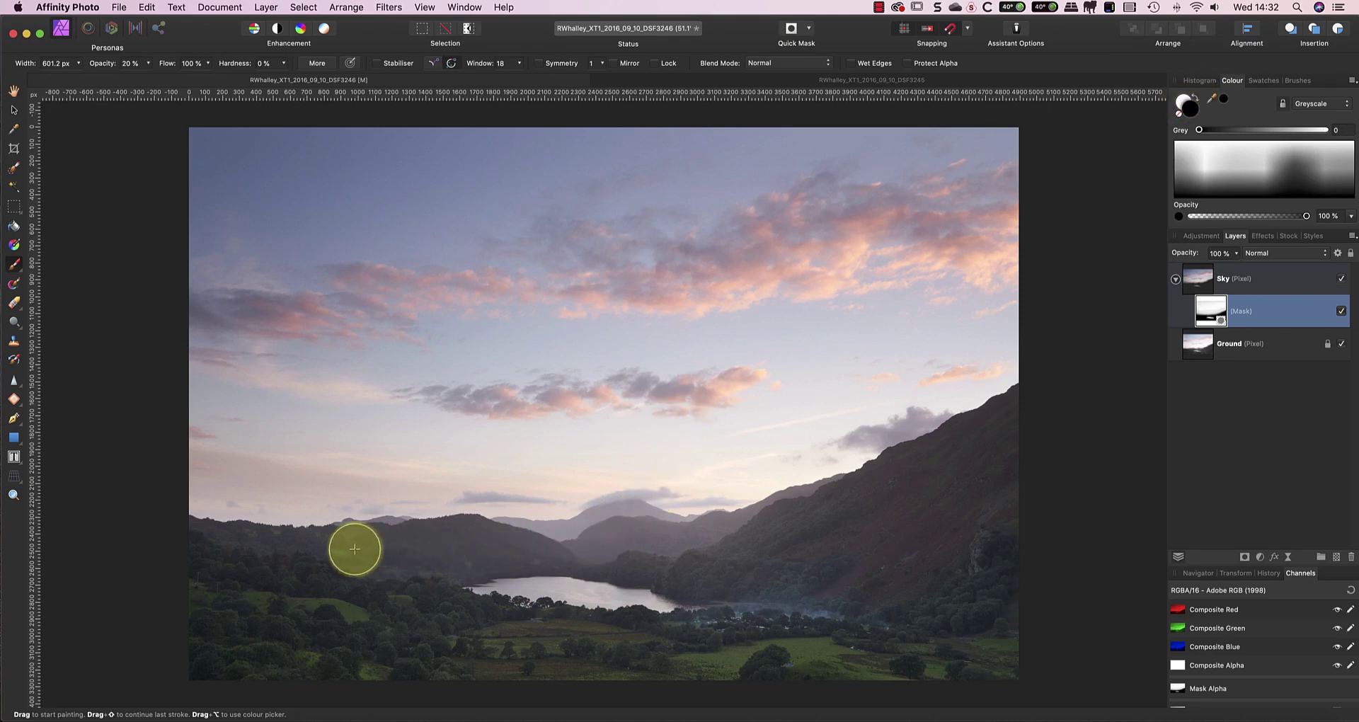
mouse_move(723, 542)
left_mouse_down()
mouse_move(1025, 396)
mouse_move(1055, 366)
mouse_move(1303, 260)
mouse_move(1334, 272)
left_mouse_up()
left_click(1342, 280)
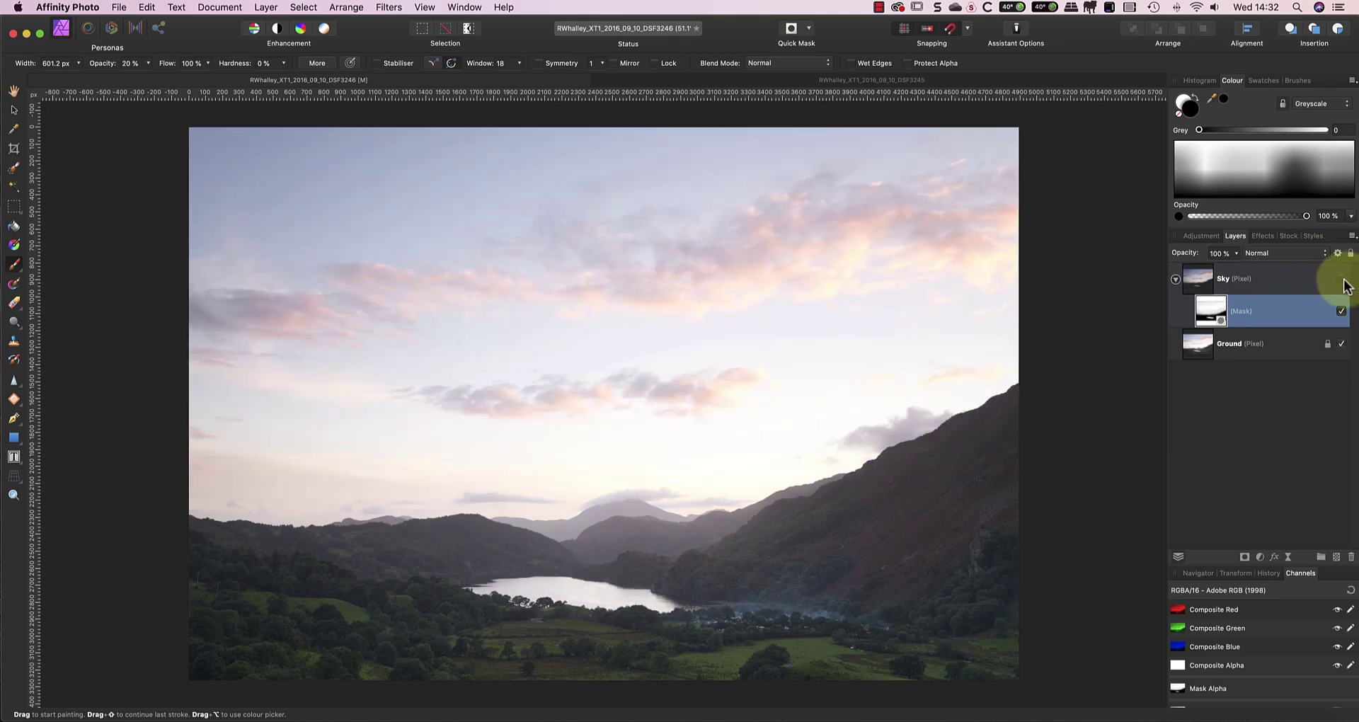
left_click(1341, 280)
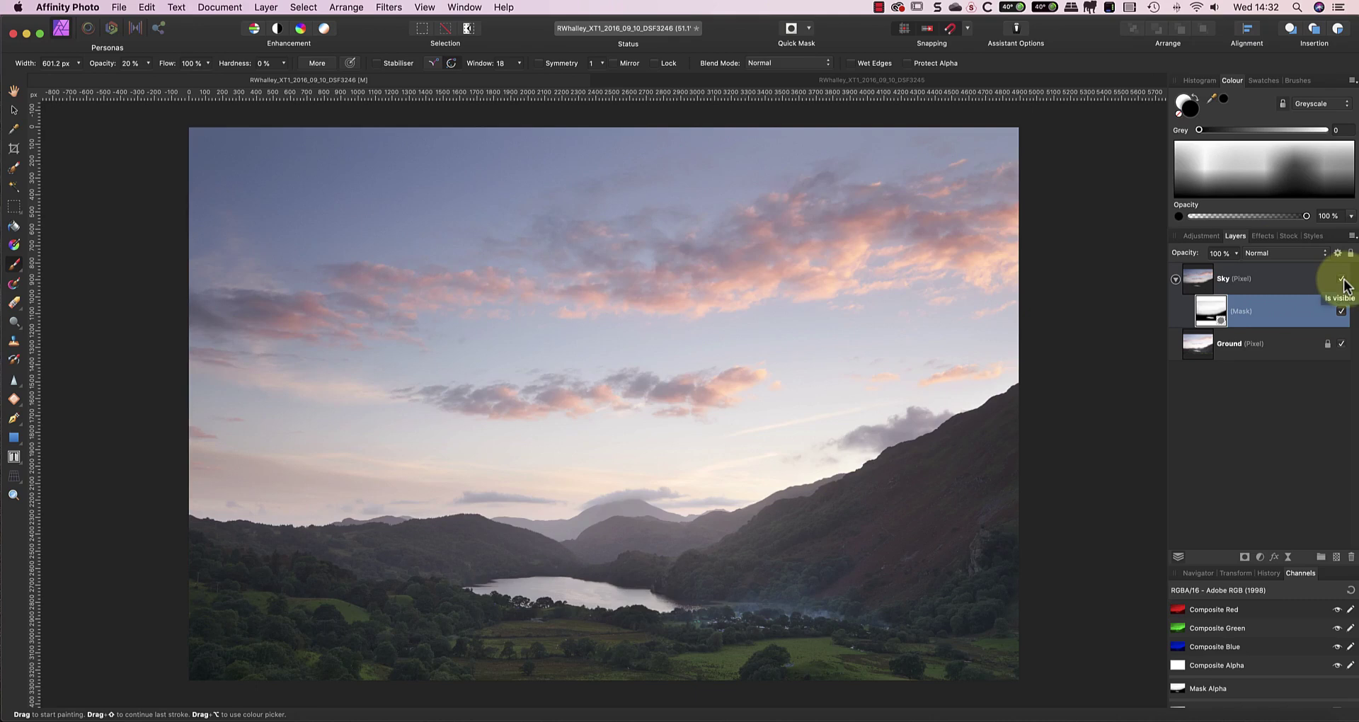
left_click(1343, 281)
left_click(1342, 280)
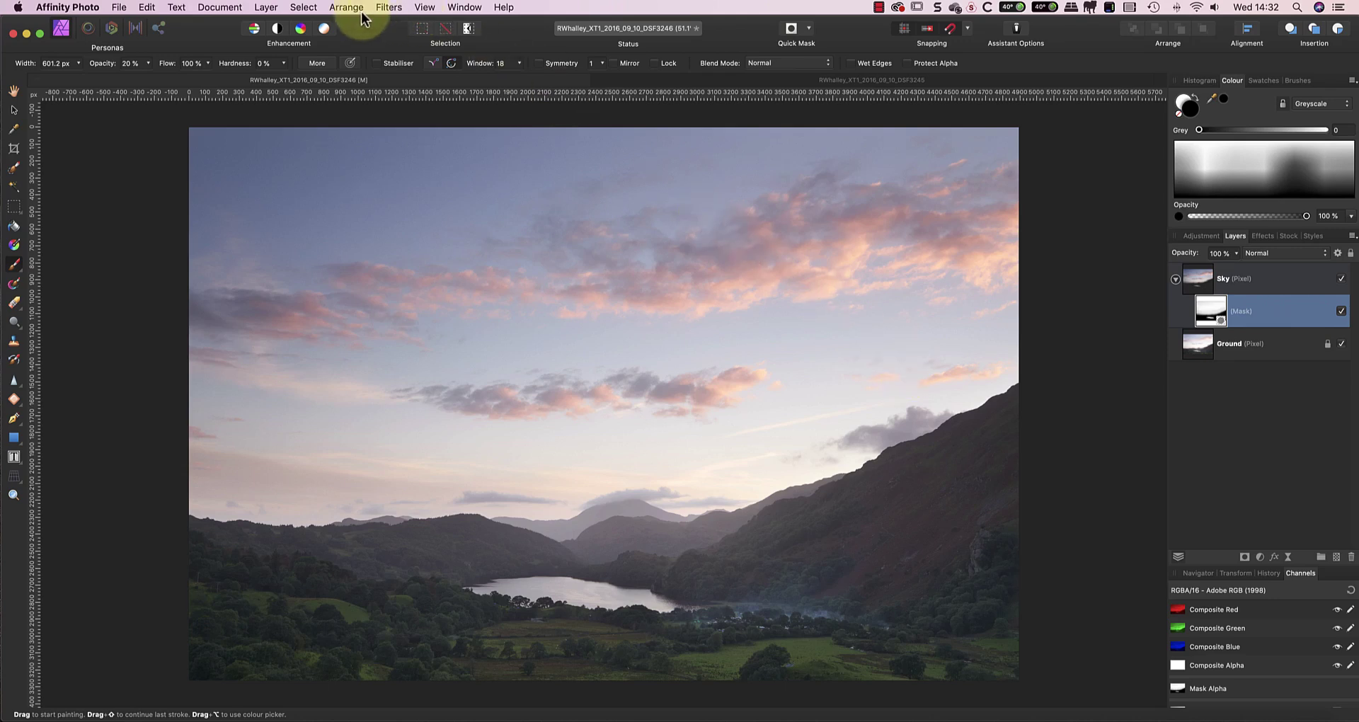
Step: Clear the selection and add a Curves adjustment above the Ground layer
left_click(303, 7)
left_click(316, 37)
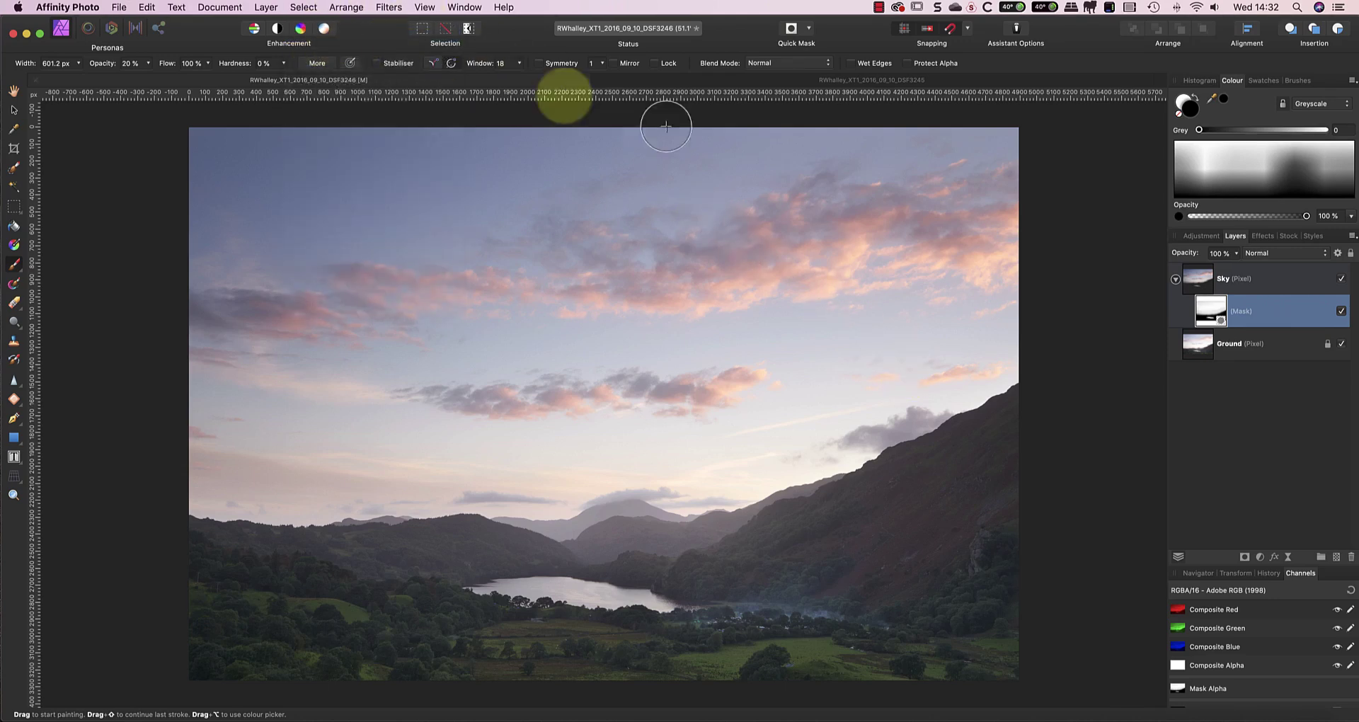
left_click(1275, 343)
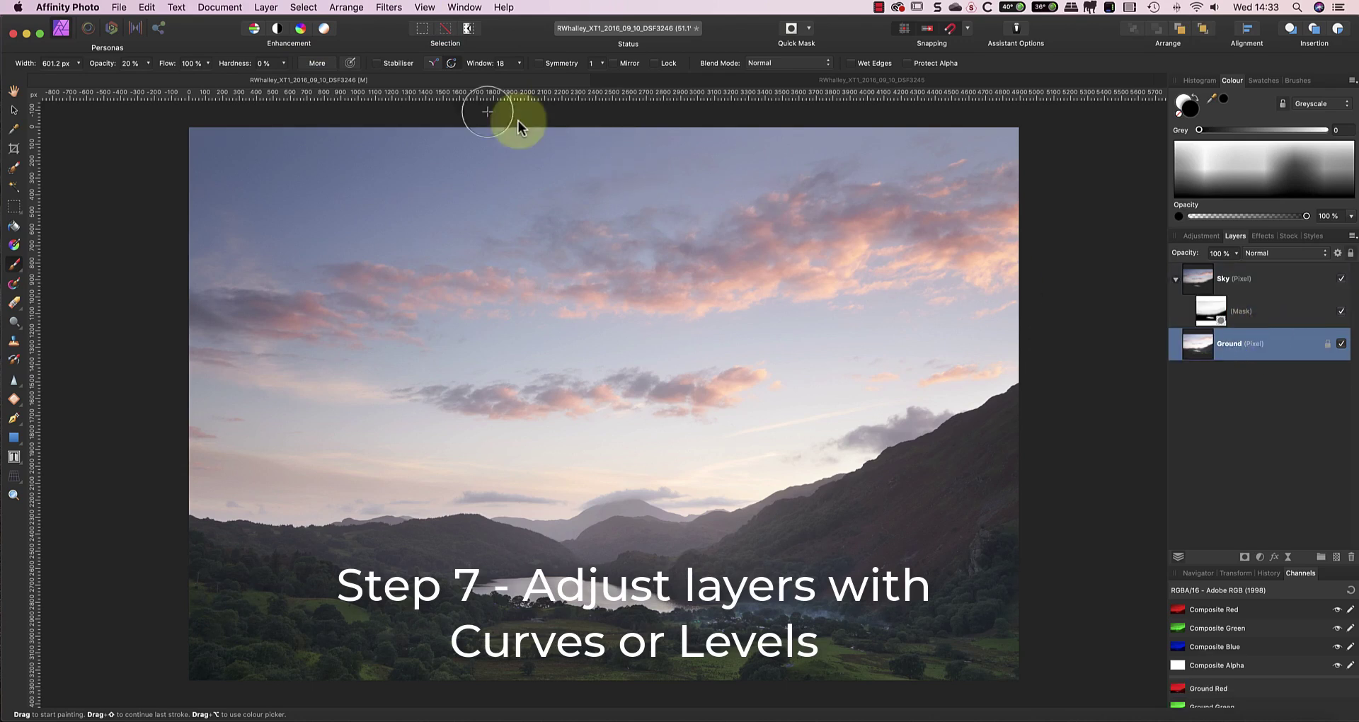
left_click(266, 7)
mouse_move(336, 149)
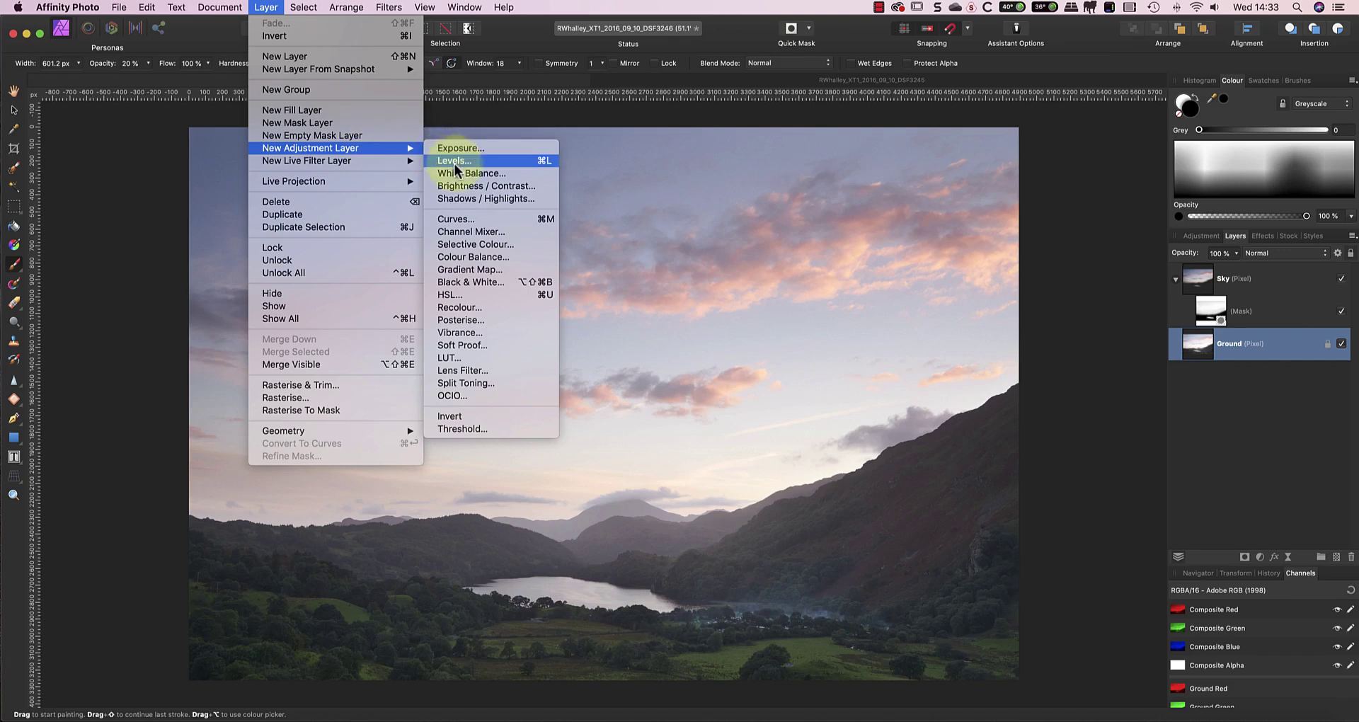
key("Escape")
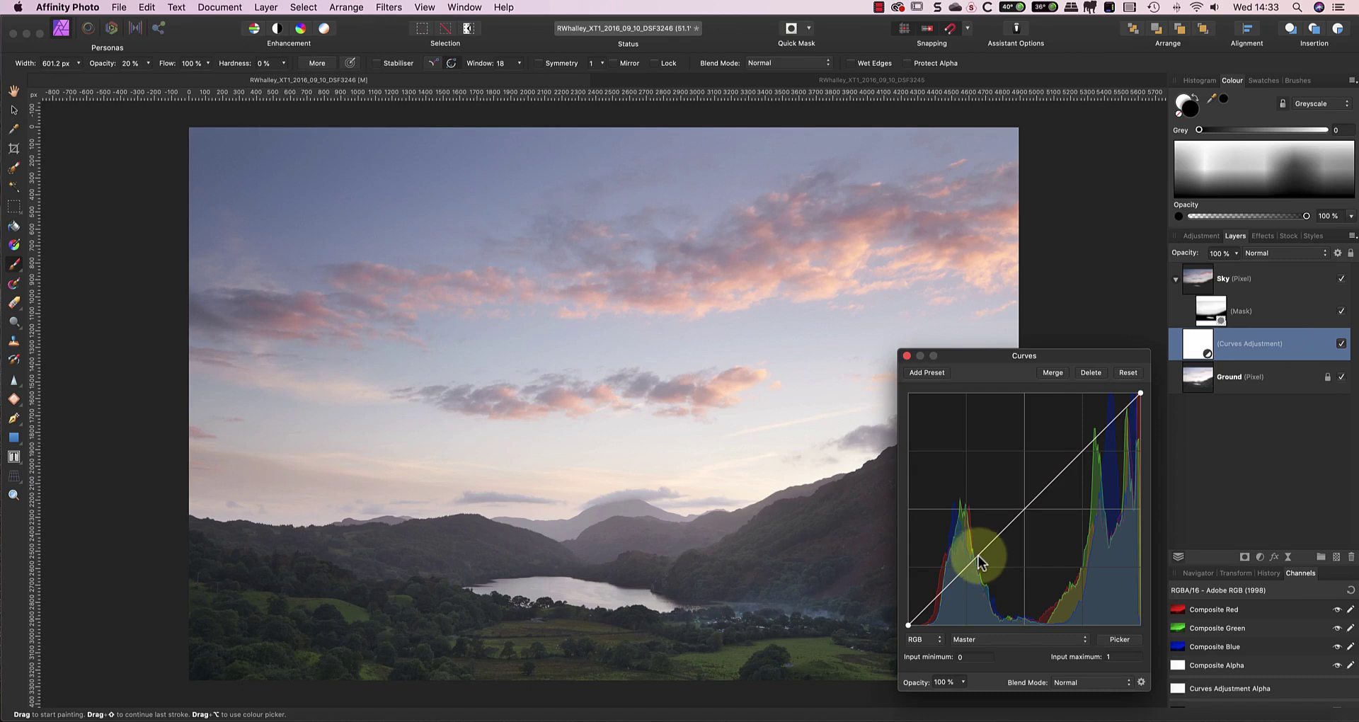
Step: Bend the Ground Curves into an S to deepen shadows, compare it on/off, then target Sky
left_click_drag(978, 561, 984, 562)
left_click_drag(907, 625, 903, 621)
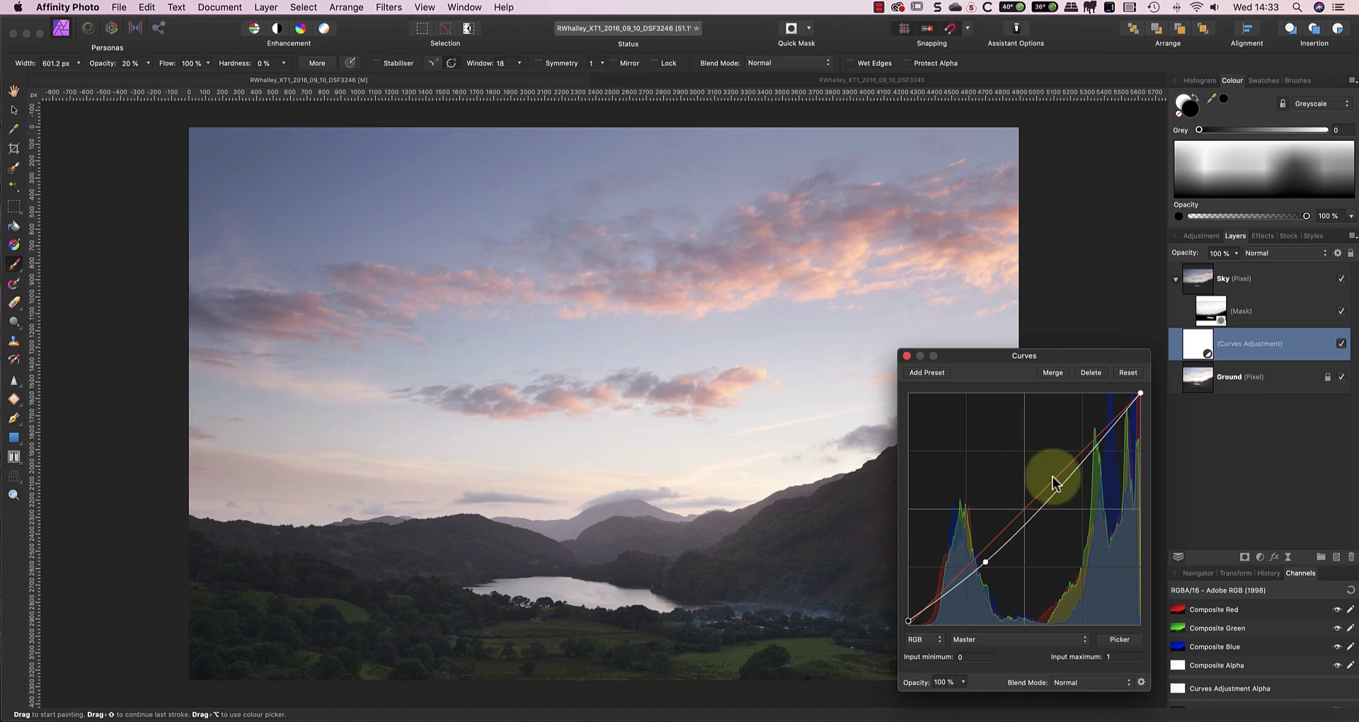
left_click_drag(1077, 464, 1060, 475)
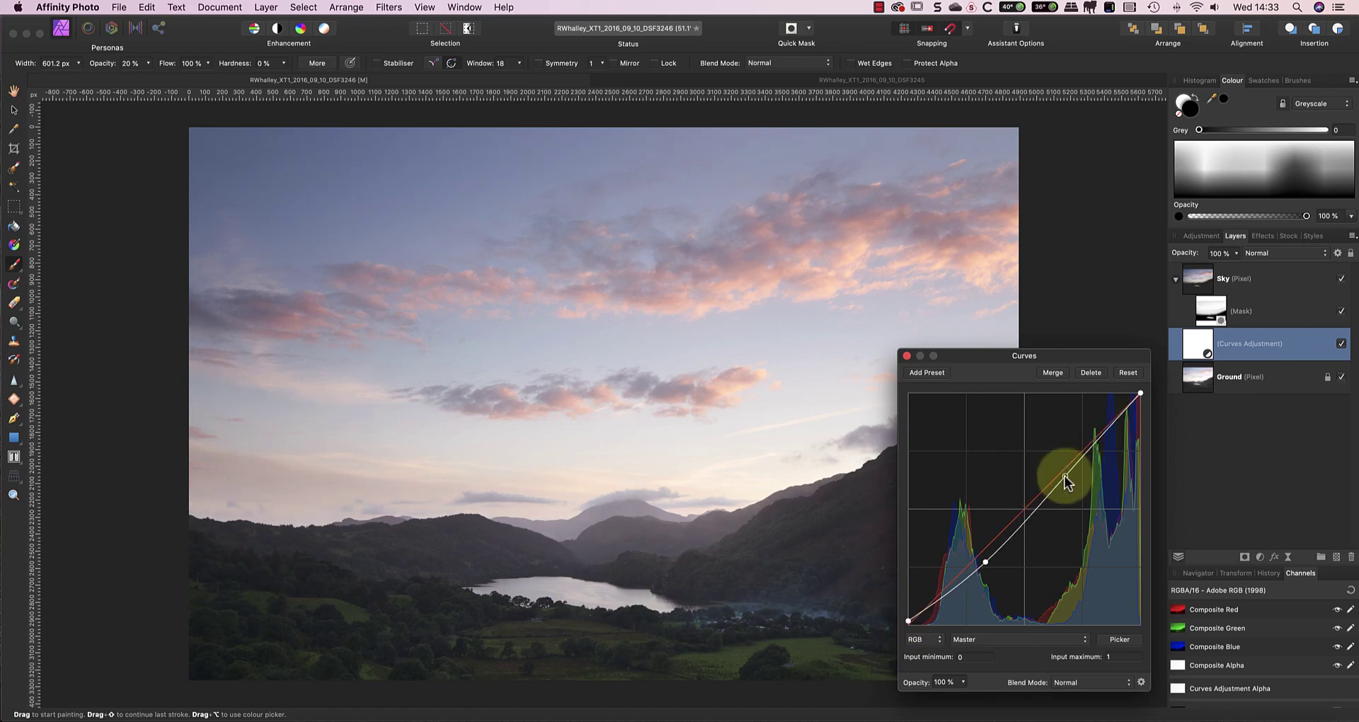
left_click(906, 356)
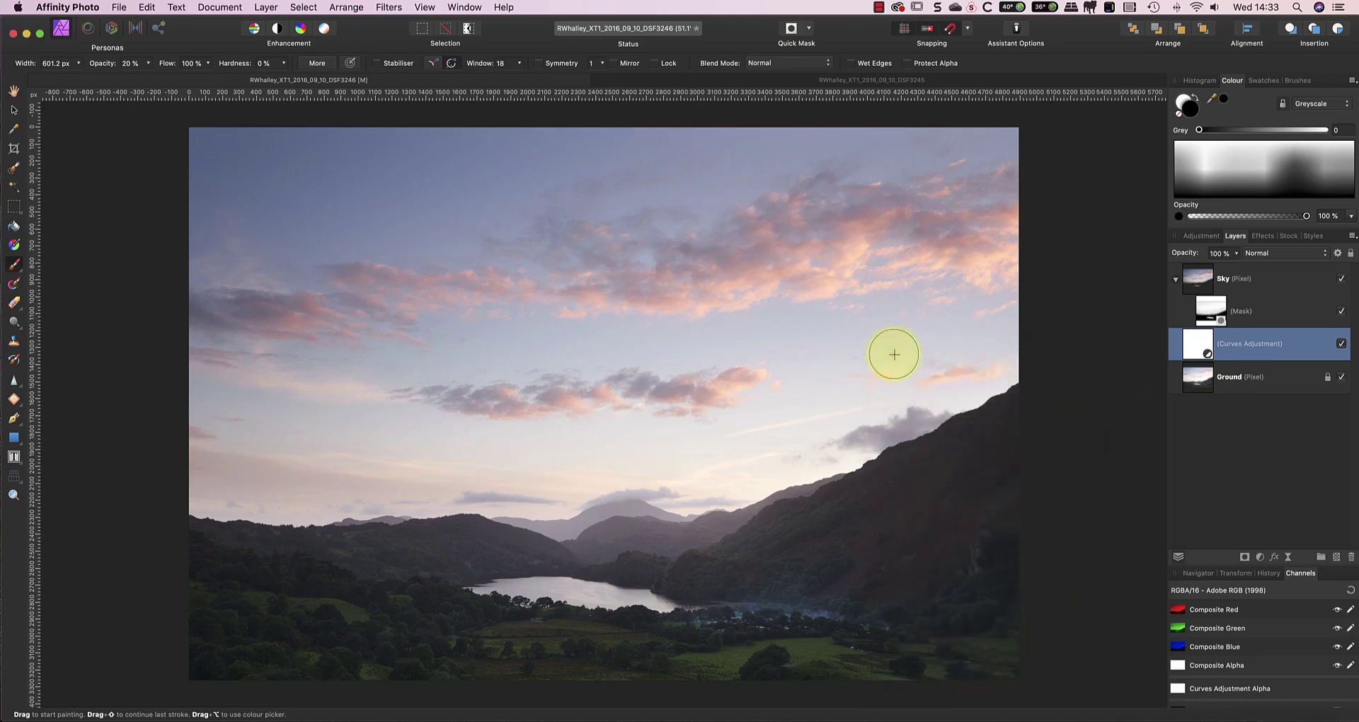
left_click(1341, 344)
left_click(1341, 345)
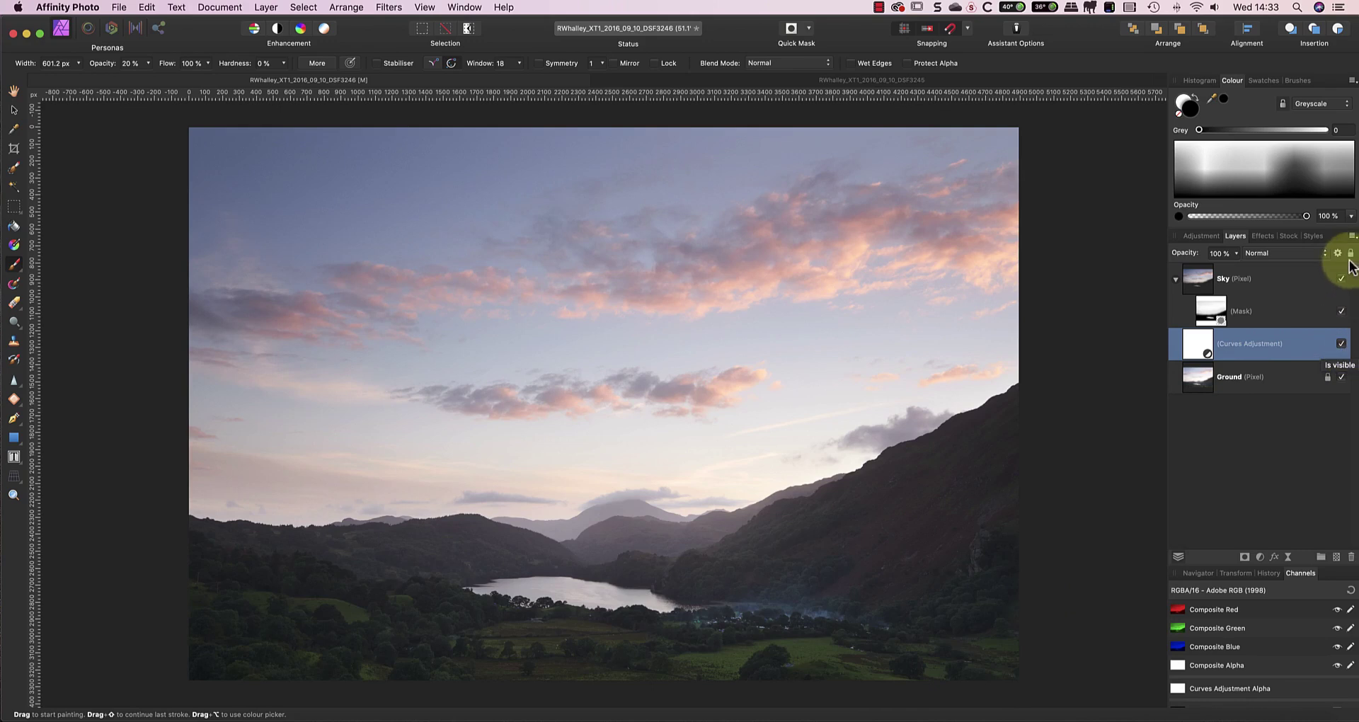
left_click(1237, 254)
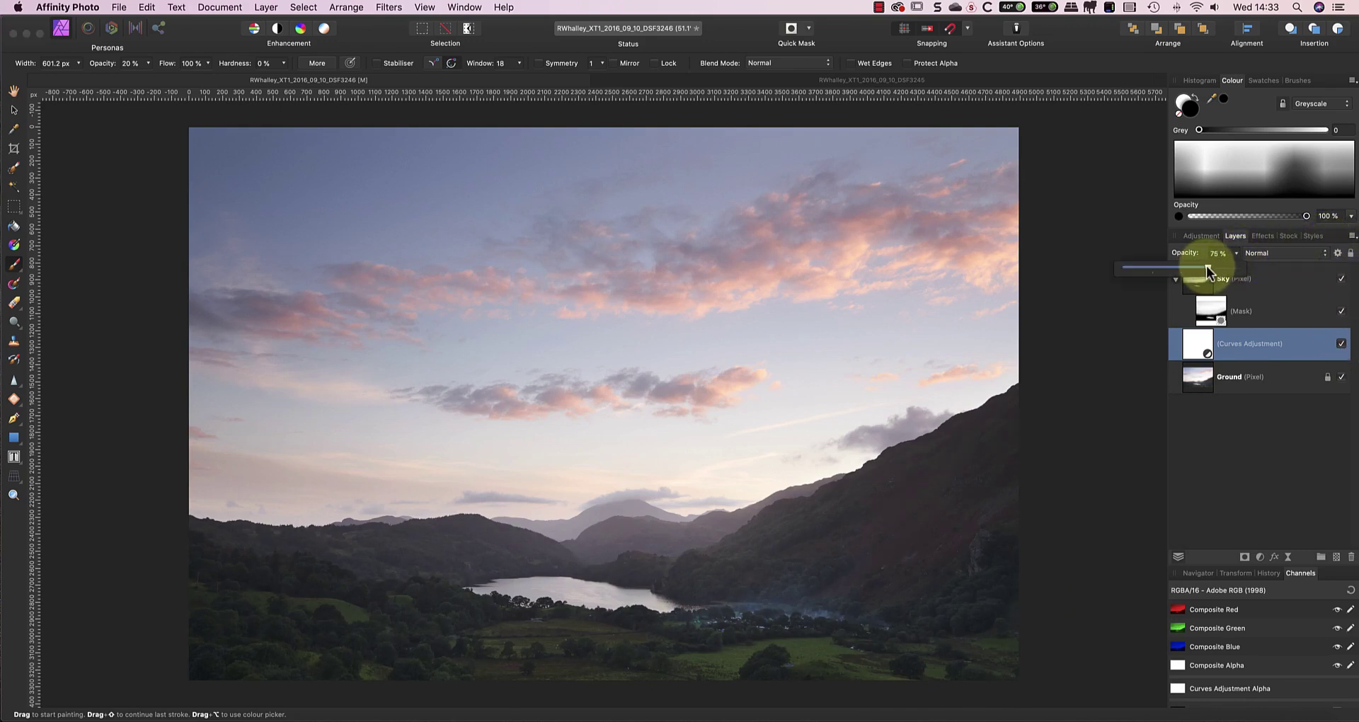
left_click(1279, 281)
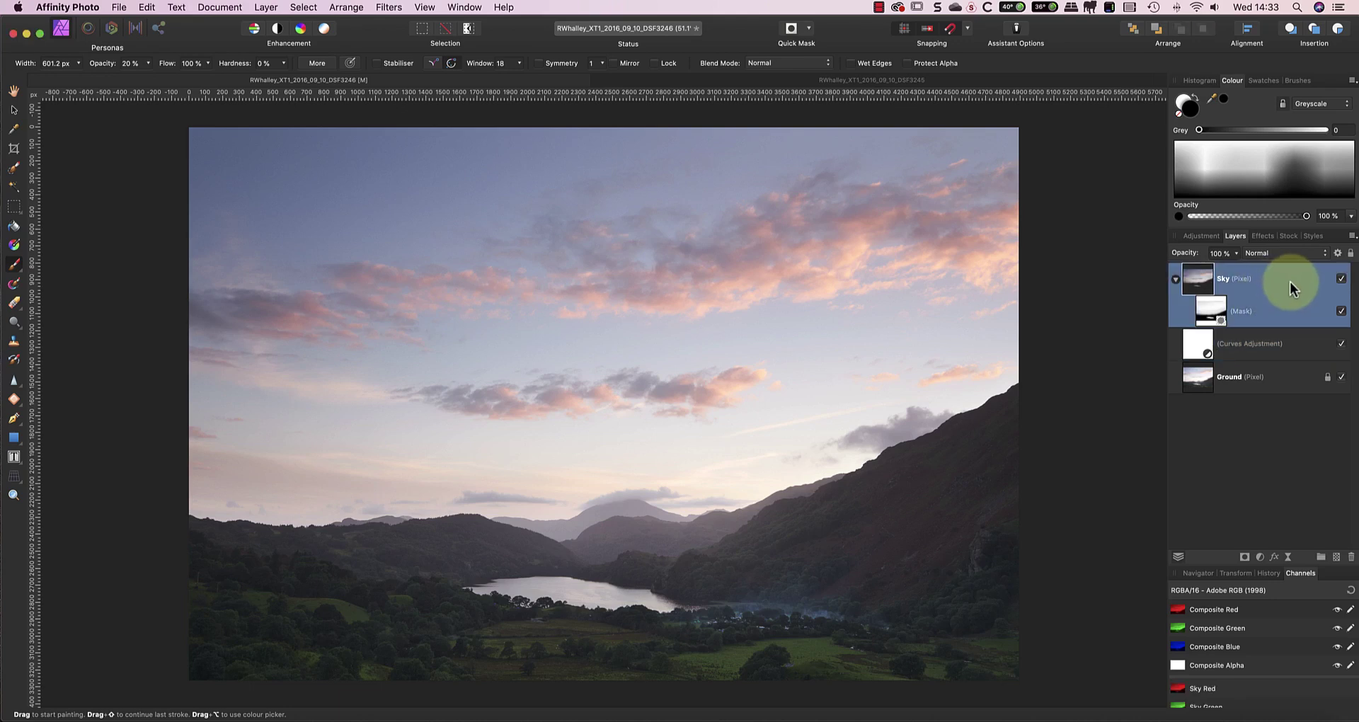
Step: Add a Curves adjustment and nest it into the Sky layer with Mask to Below
left_click(259, 10)
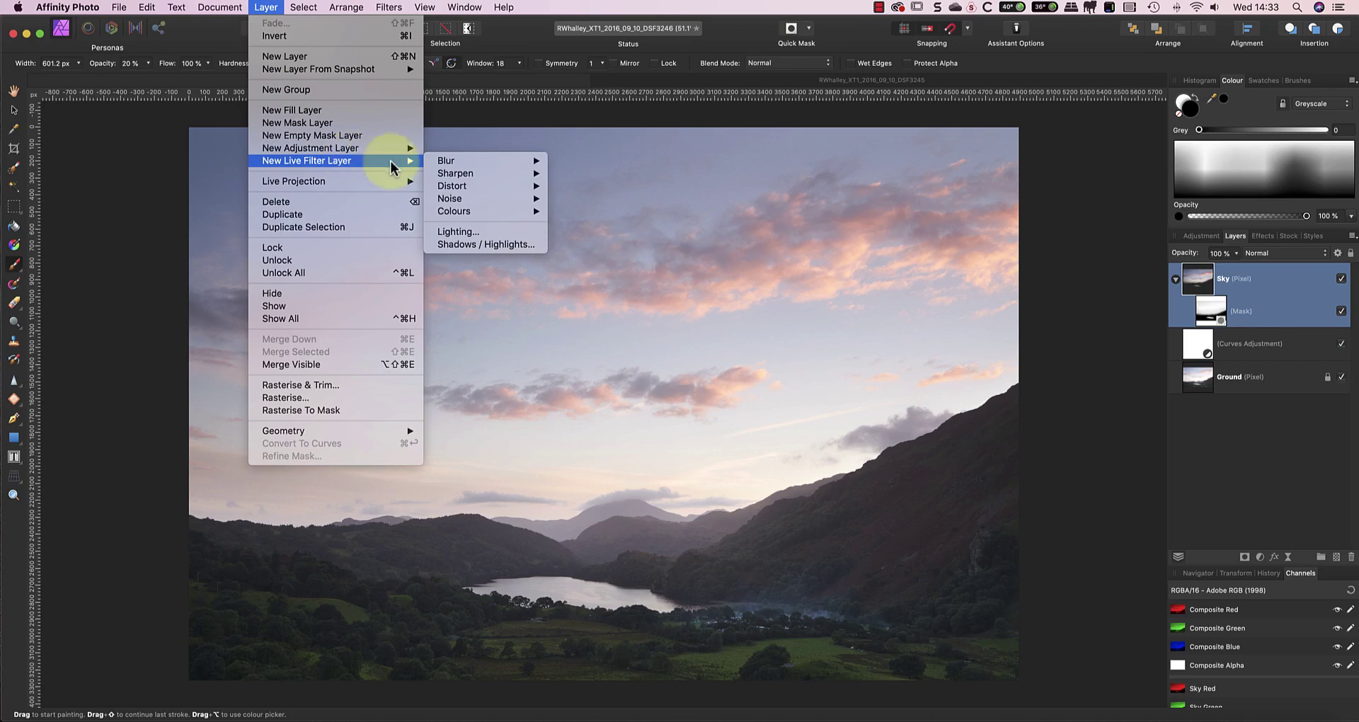
mouse_move(396, 148)
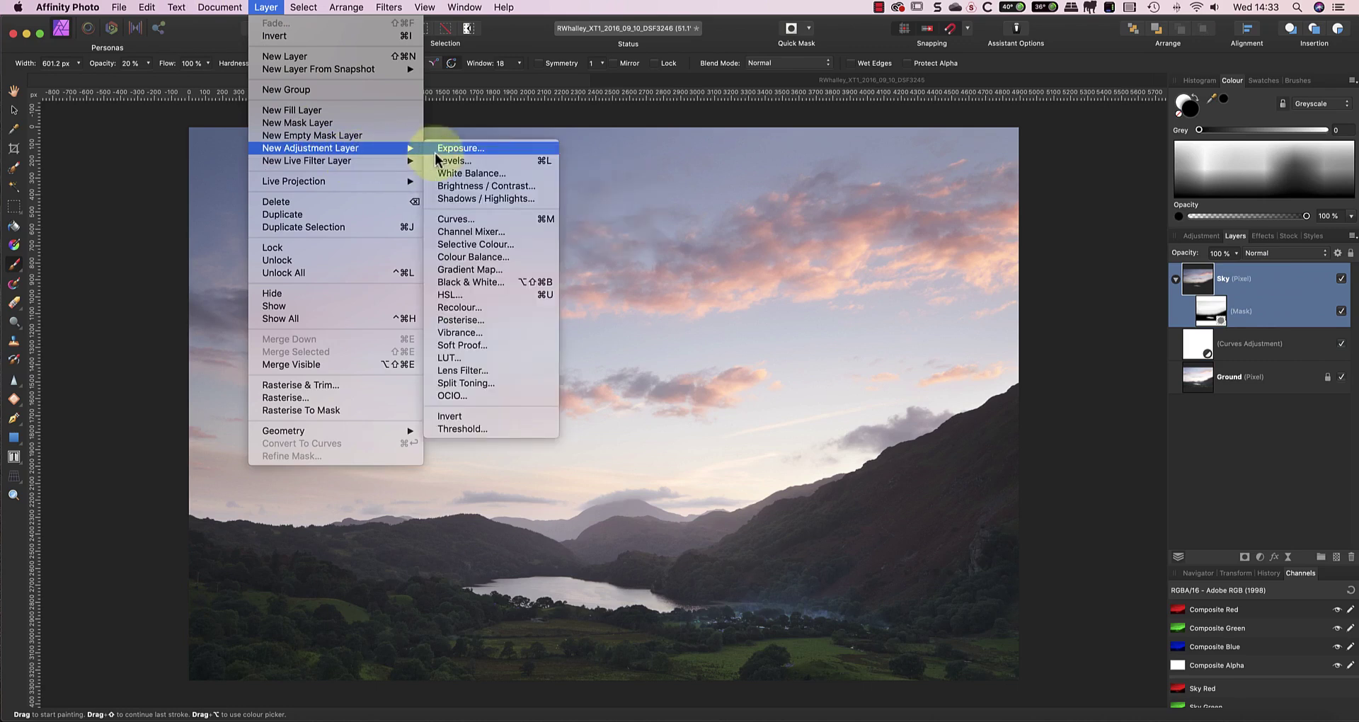
left_click(456, 219)
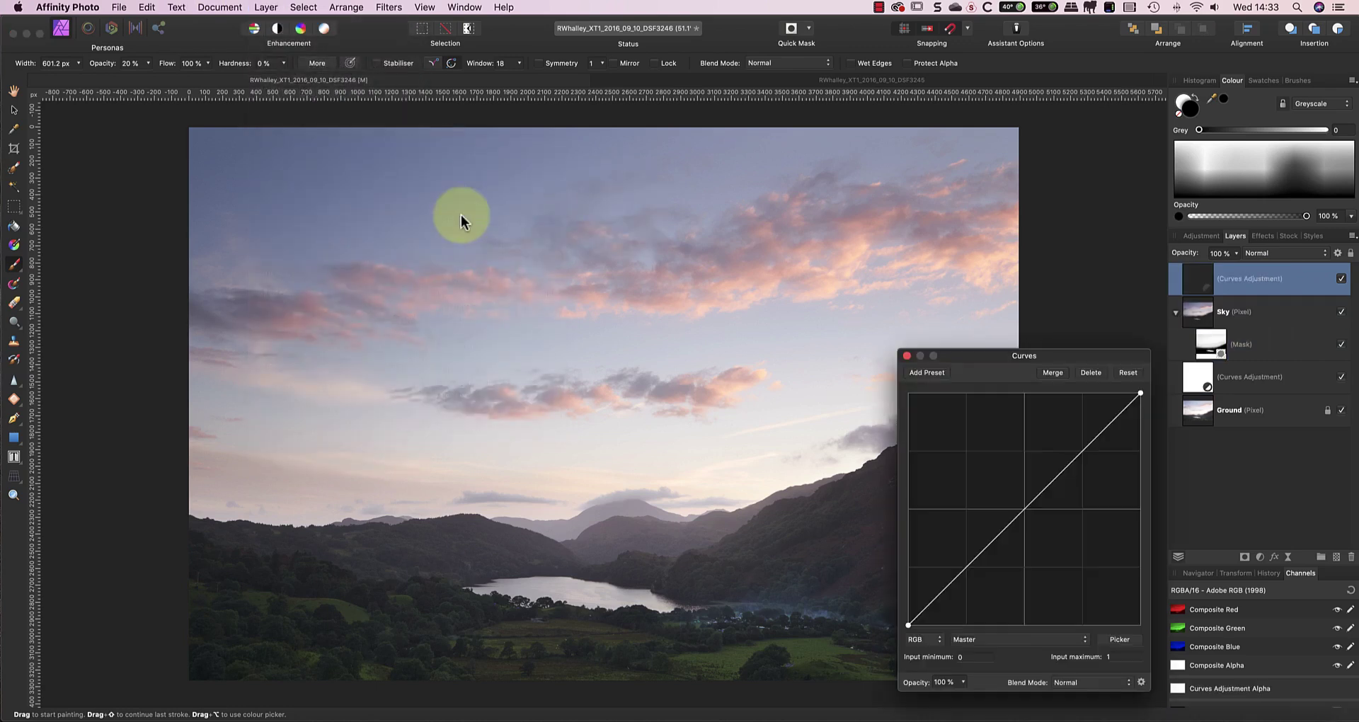
right_click(1268, 269)
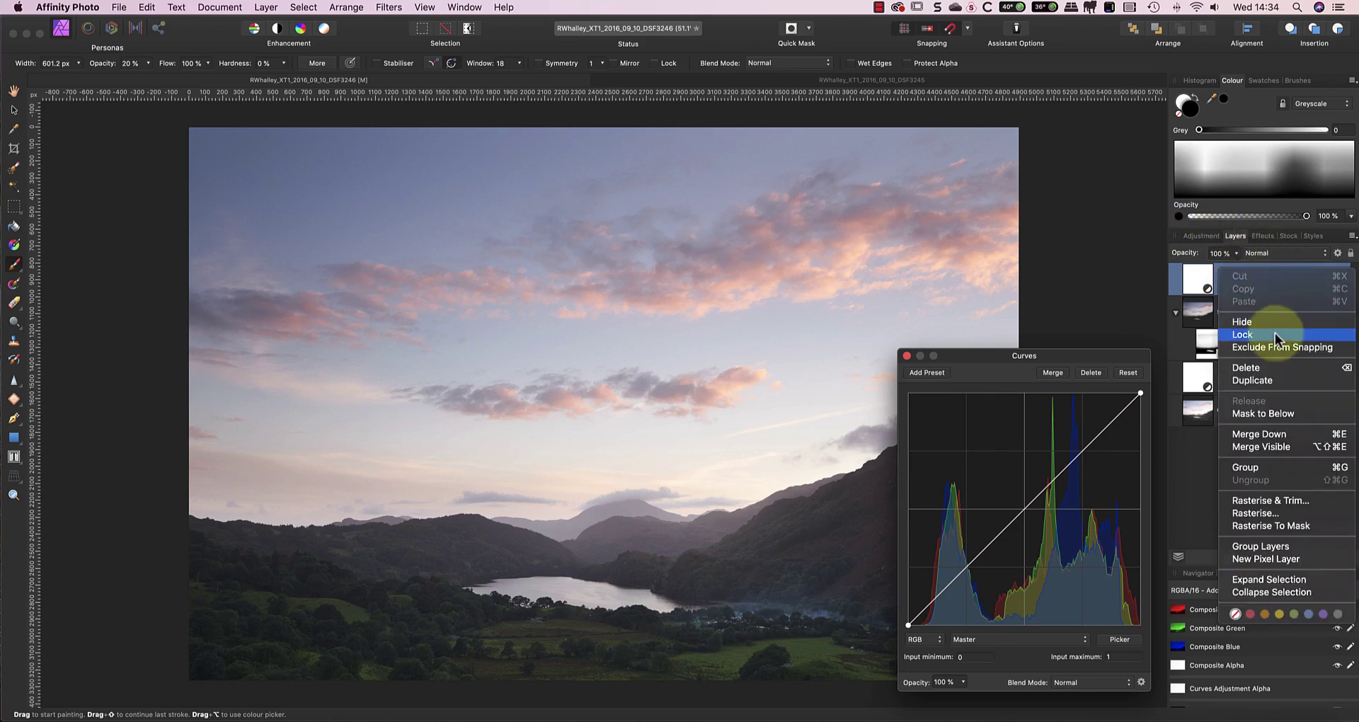
left_click(1273, 415)
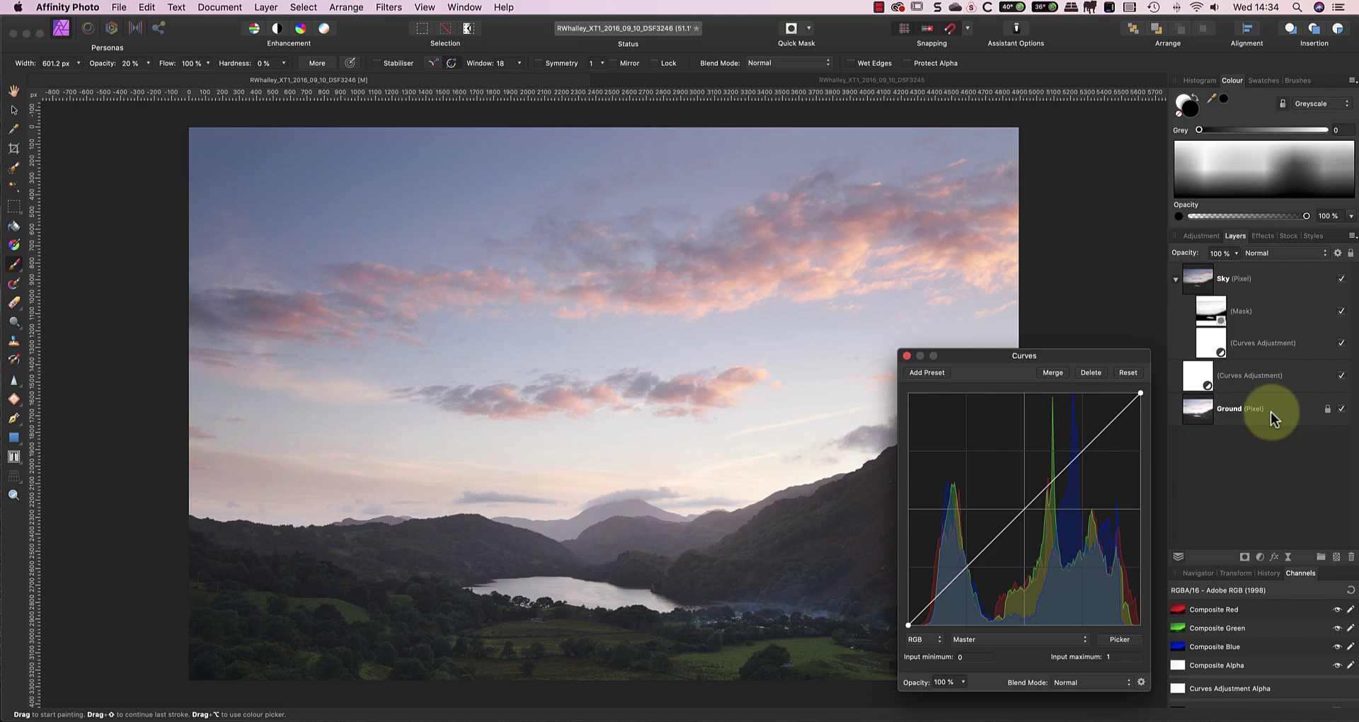
Step: Pull the sky curve's midtones down and raise its upper point slightly
left_click_drag(1022, 509, 1016, 542)
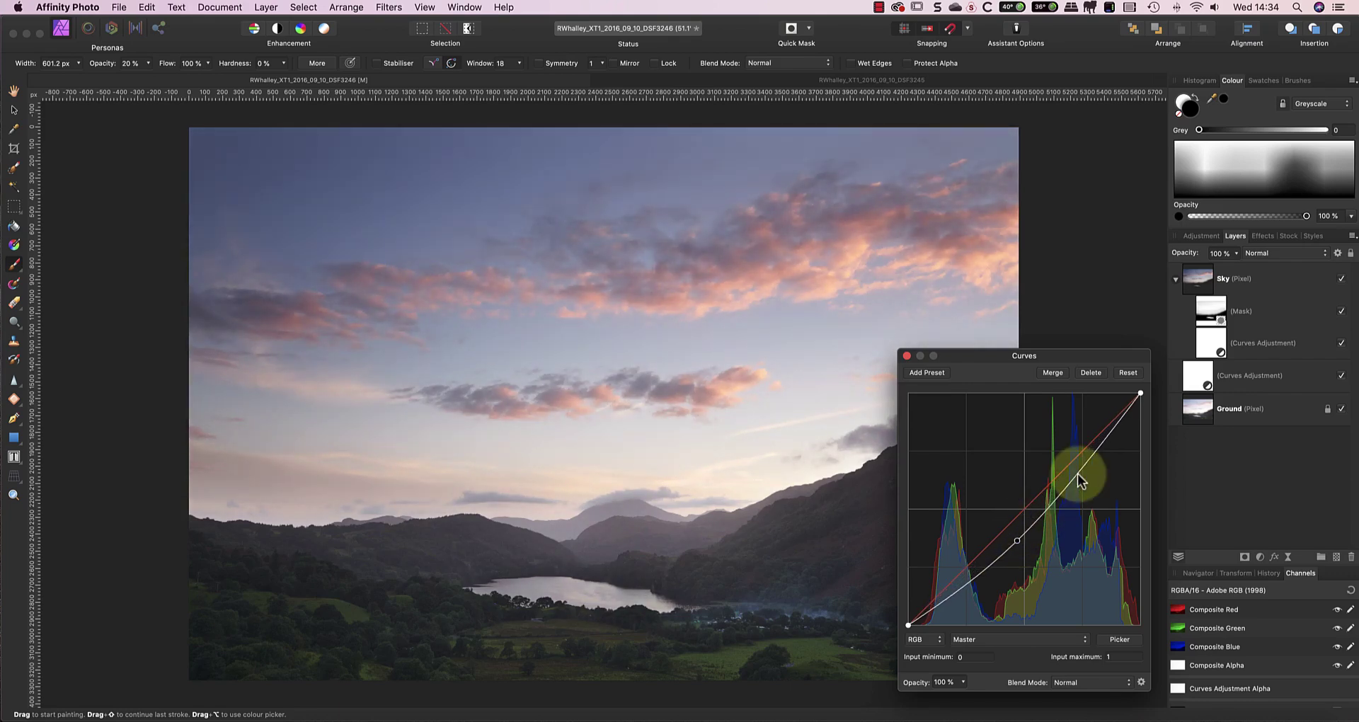
left_click_drag(1077, 471, 1082, 450)
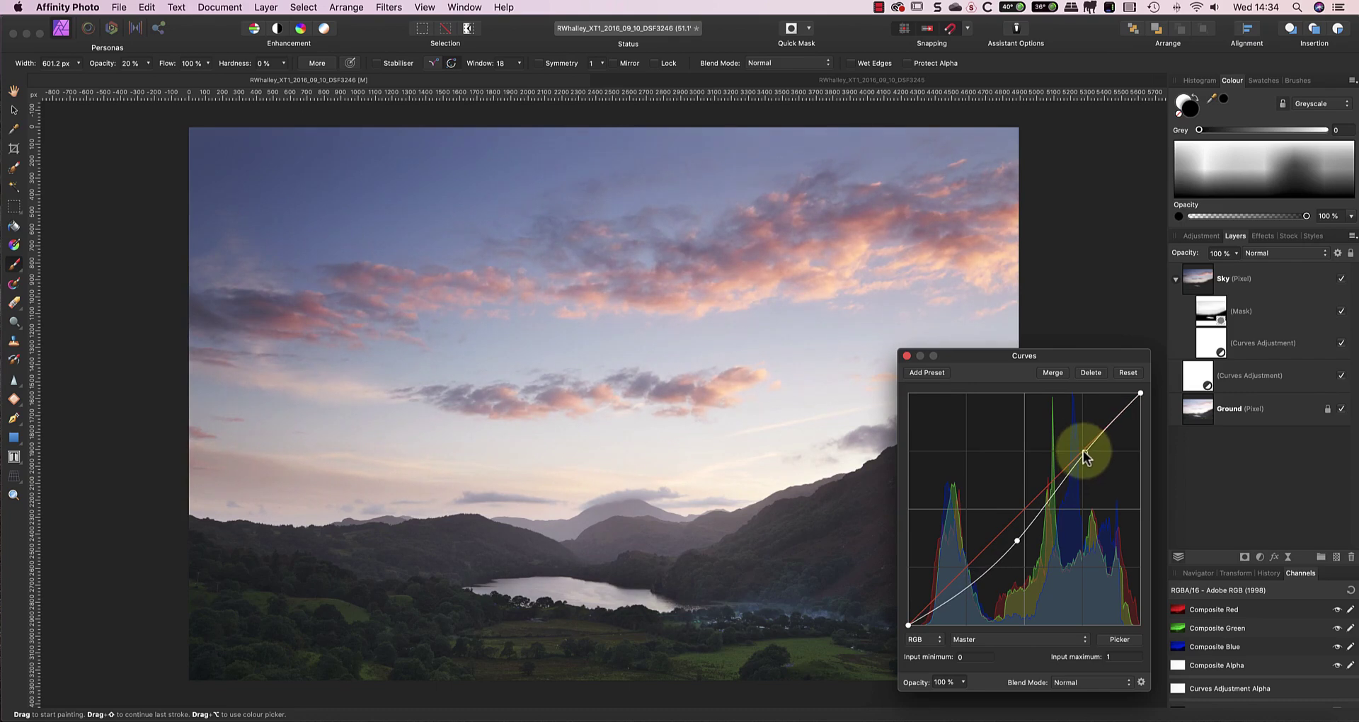
left_click(907, 356)
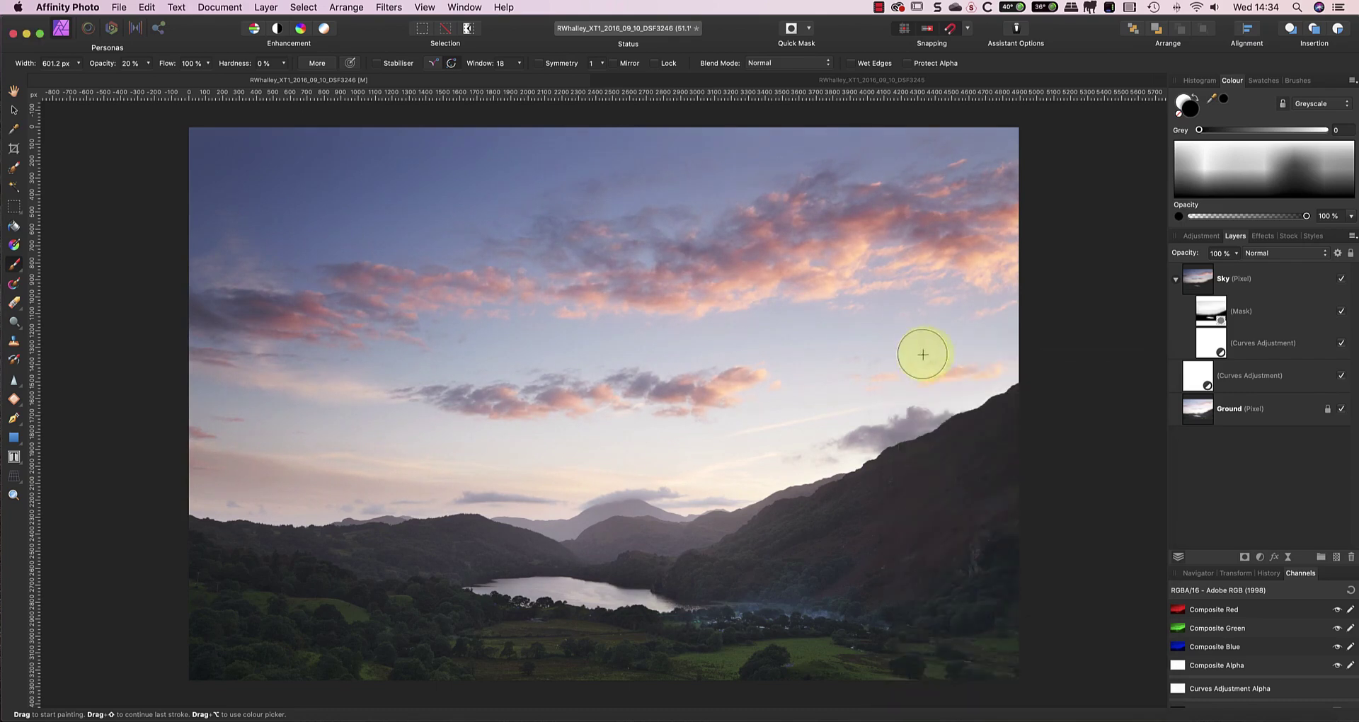
Step: Toggle the sky Curves adjustment off and on to compare its darkening
left_click(1340, 344)
left_click(1340, 345)
left_click(1341, 345)
left_click(1341, 345)
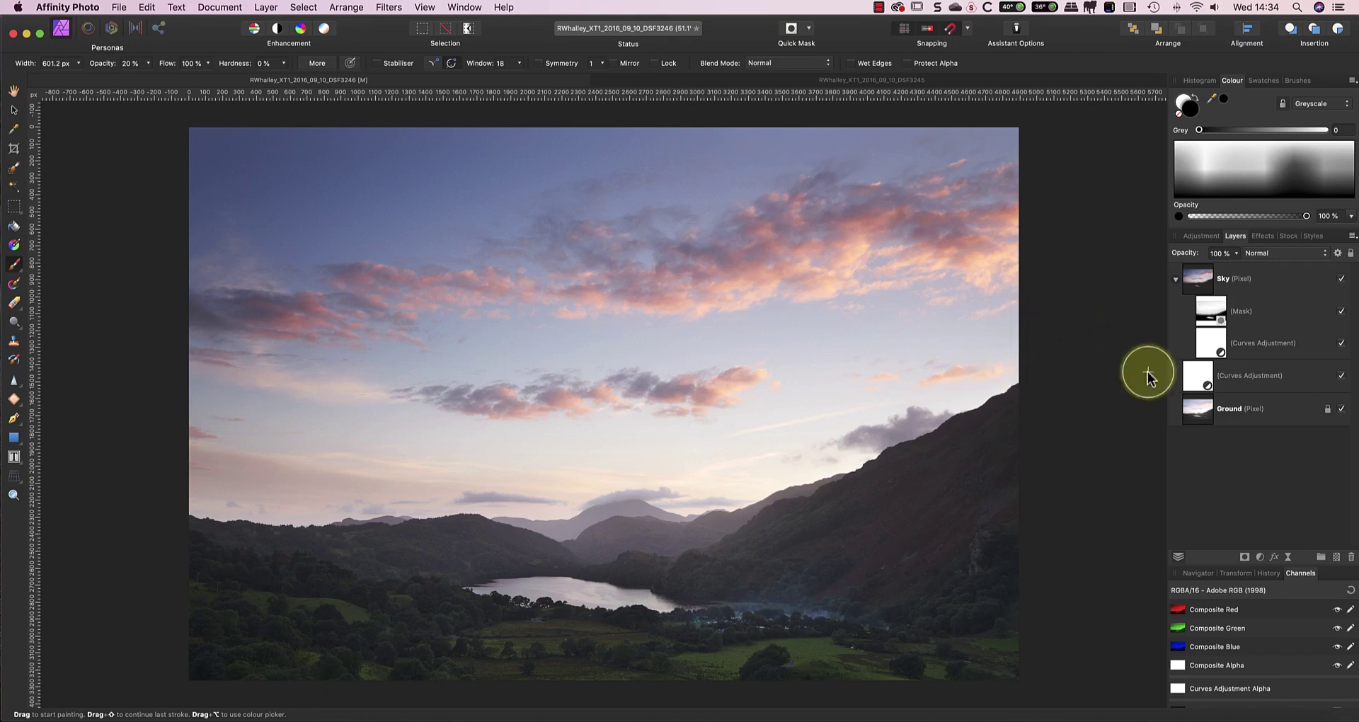
Step: Paint the sky Curves mask with a roughly 1600 px brush along the horizon and hillside
left_click(1217, 341)
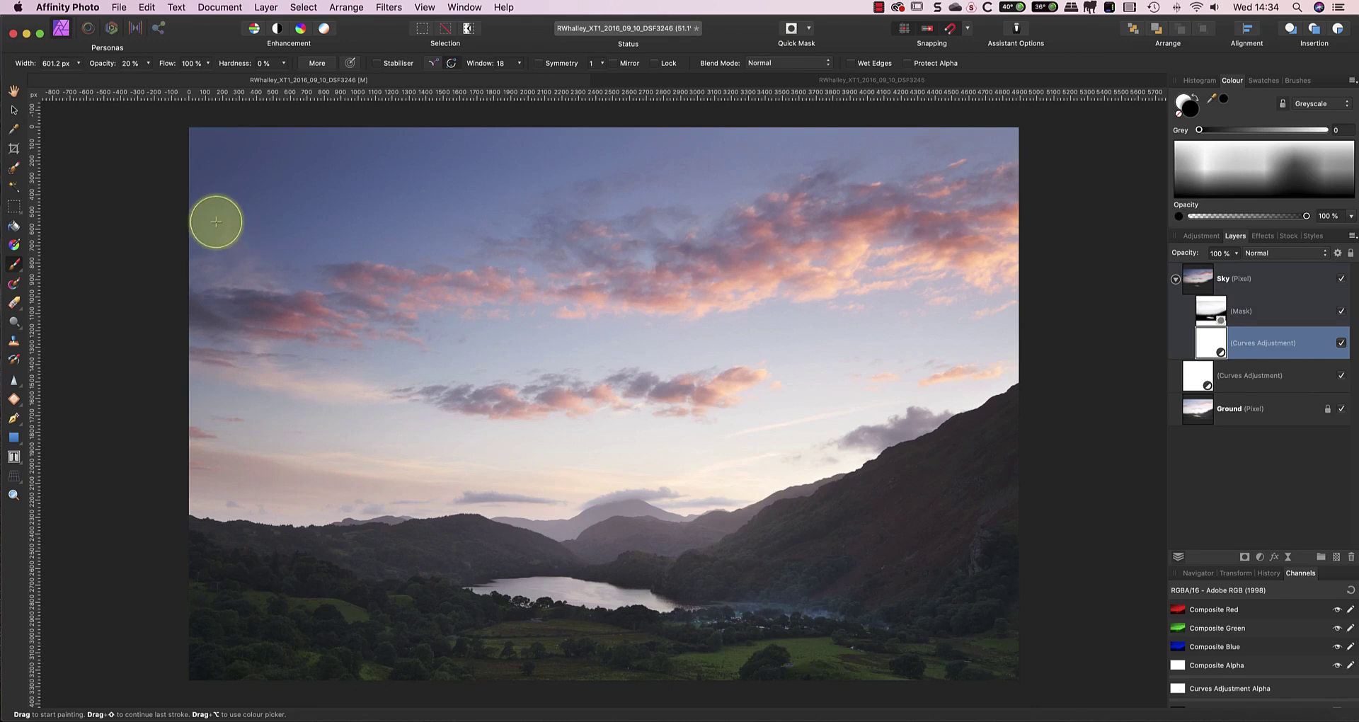
mouse_move(216, 222)
left_mouse_down()
mouse_move(172, 162)
mouse_move(522, 167)
mouse_move(473, 191)
mouse_move(109, 188)
mouse_move(561, 170)
mouse_move(191, 176)
mouse_move(297, 176)
mouse_move(395, 151)
mouse_move(151, 149)
mouse_move(273, 182)
mouse_move(479, 203)
left_mouse_up()
key("bracketleft")
key("bracketleft")
key("bracketleft")
key("bracketleft")
key("bracketleft")
key("bracketleft")
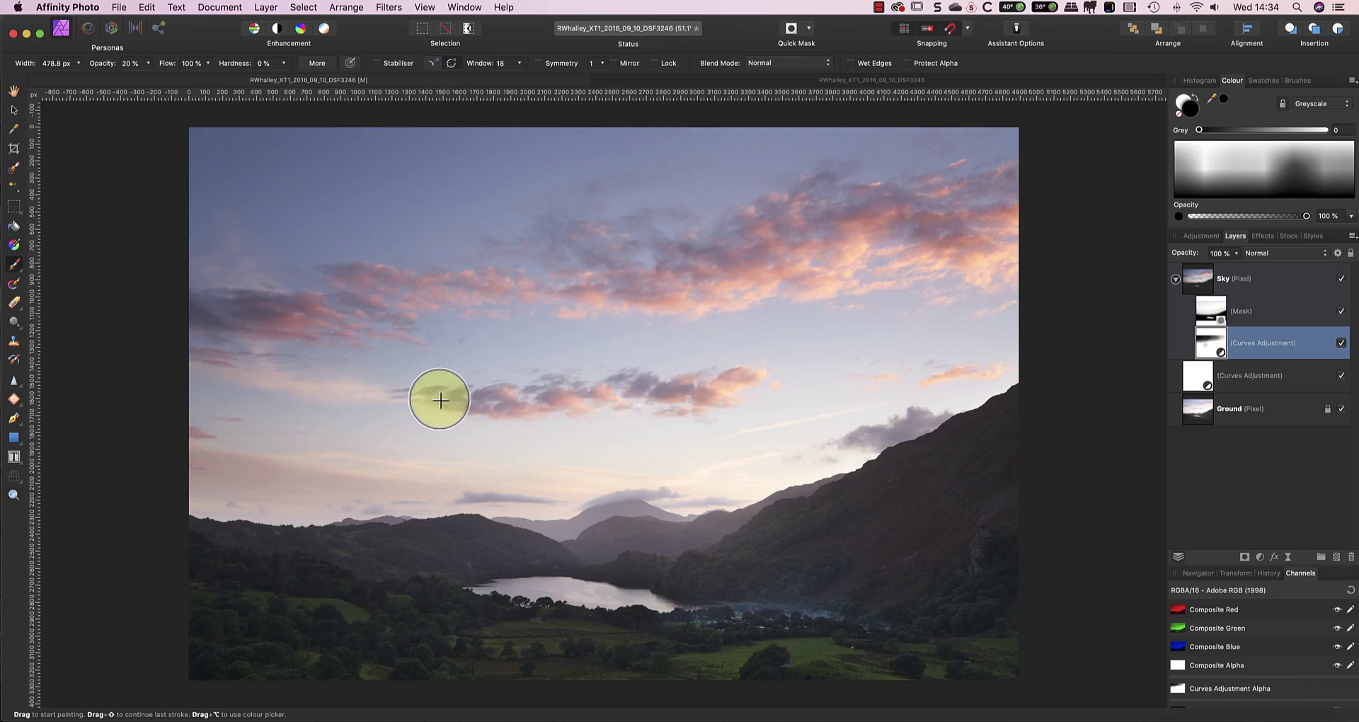
mouse_move(597, 516)
left_mouse_down()
mouse_move(567, 521)
mouse_move(760, 525)
mouse_move(712, 546)
mouse_move(837, 509)
mouse_move(546, 552)
mouse_move(625, 520)
mouse_move(692, 527)
mouse_move(376, 543)
mouse_move(525, 548)
mouse_move(231, 546)
mouse_move(422, 558)
mouse_move(731, 542)
mouse_move(609, 533)
mouse_move(656, 520)
mouse_move(609, 512)
mouse_move(810, 489)
mouse_move(710, 527)
mouse_move(778, 500)
mouse_move(752, 552)
mouse_move(880, 509)
mouse_move(849, 473)
left_mouse_up()
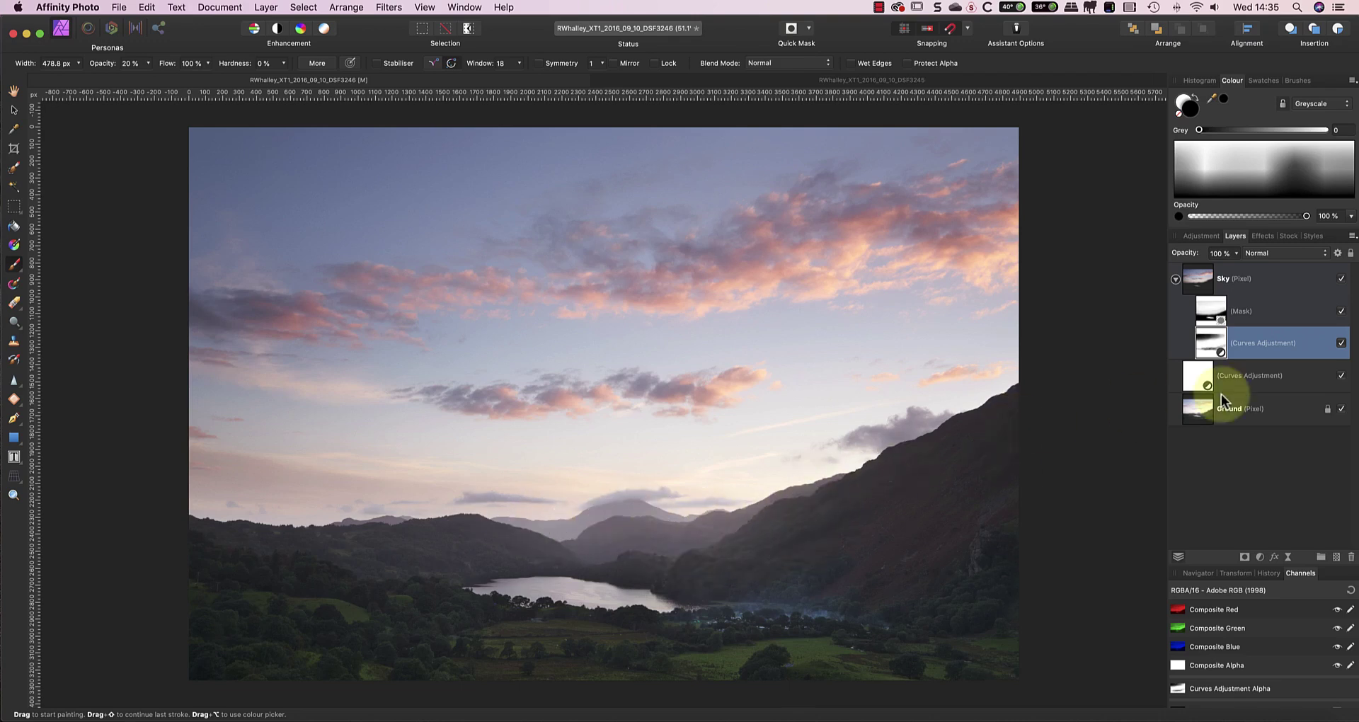
left_click(1341, 343)
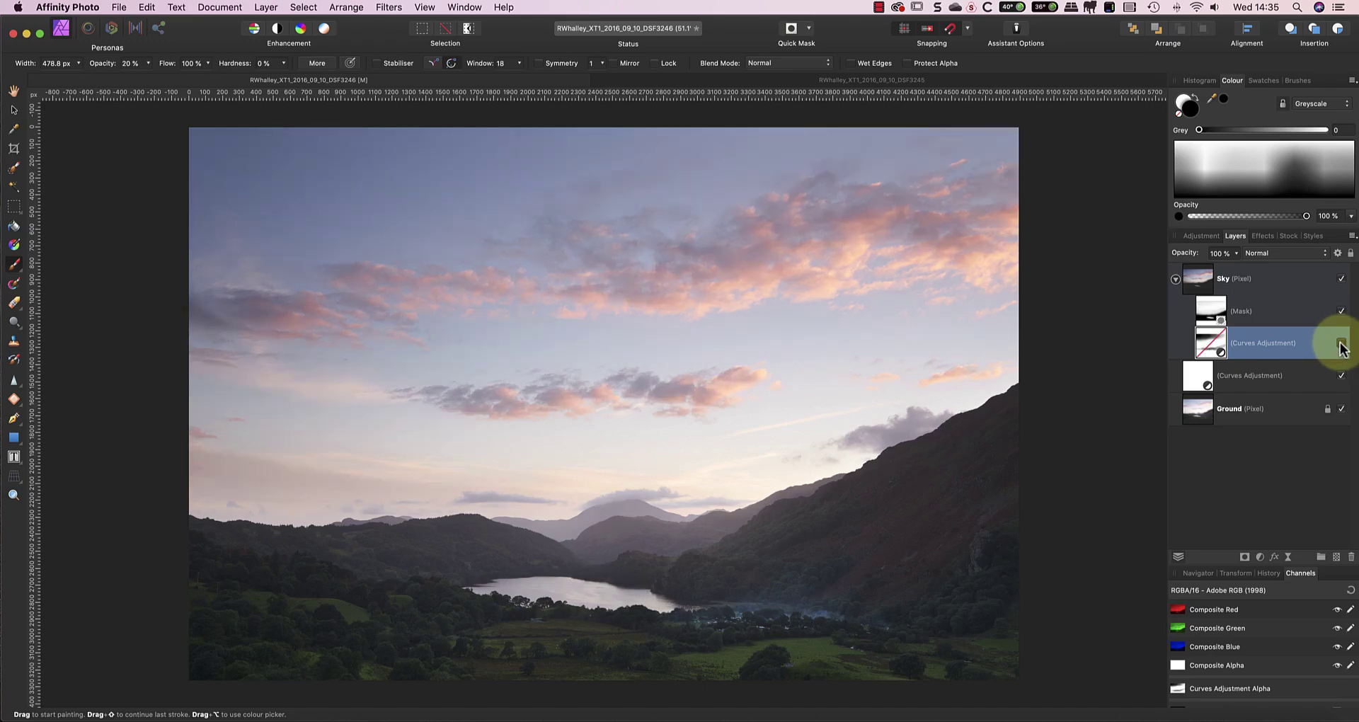
left_click(1340, 344)
left_click(1340, 344)
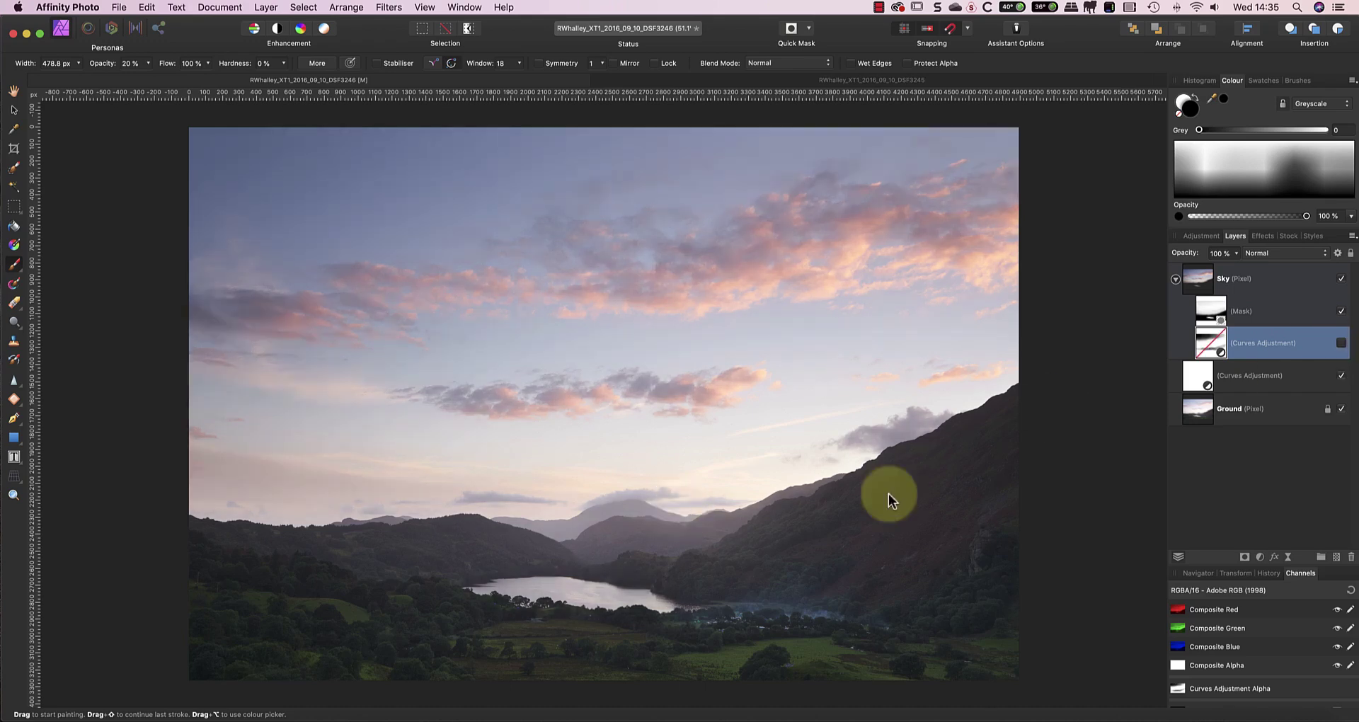
left_click(1340, 344)
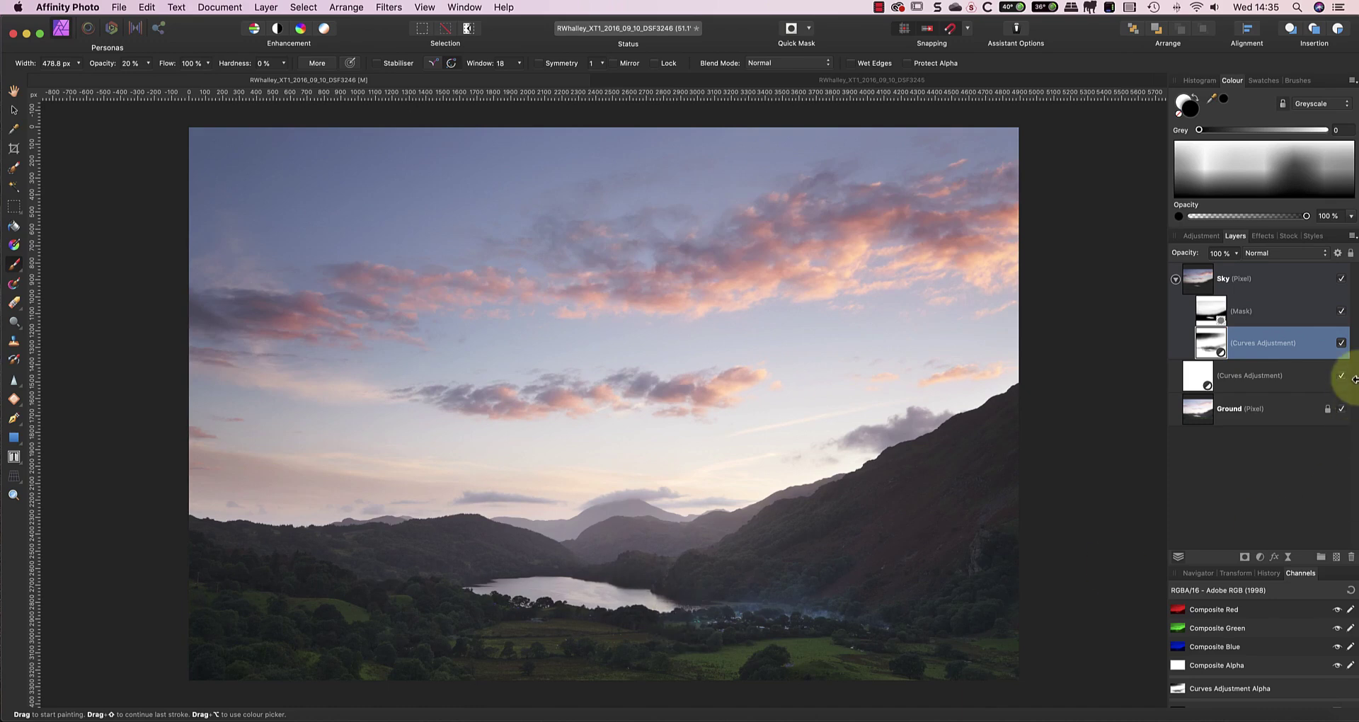
left_click(1340, 344)
left_click(1340, 344)
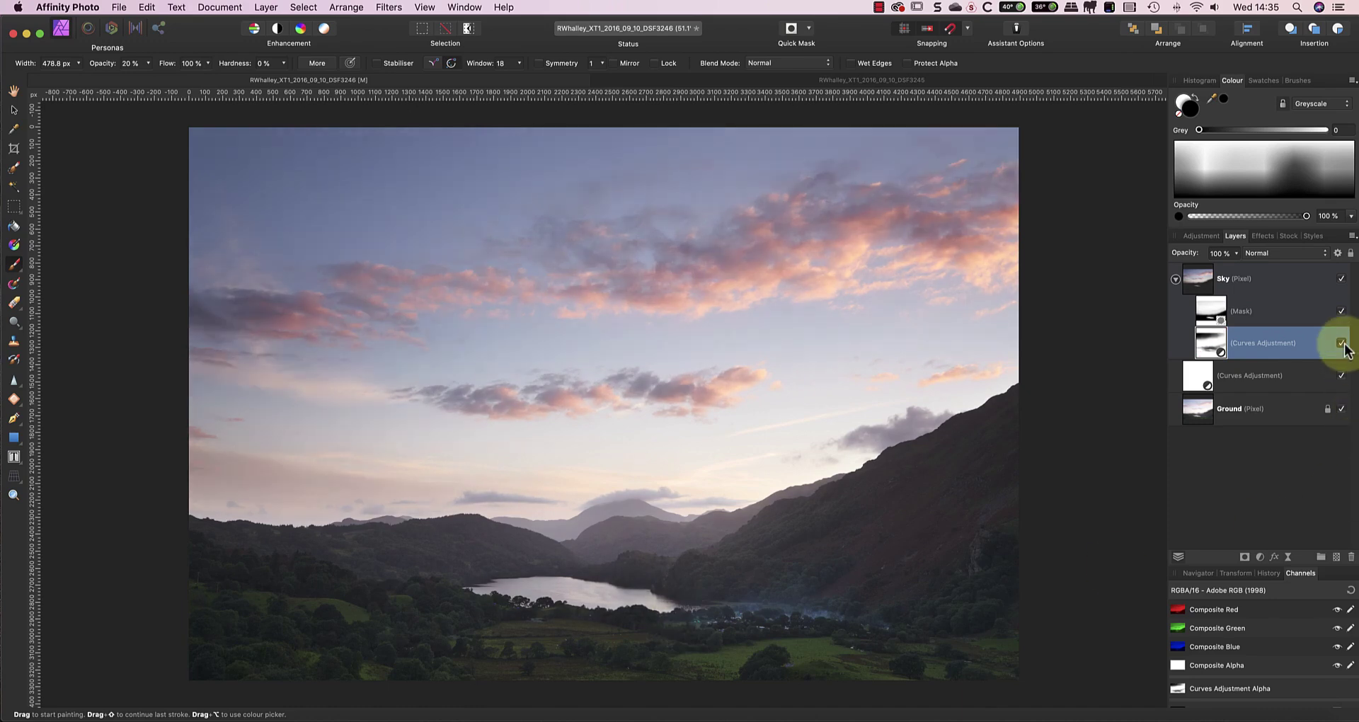
left_click(1340, 344)
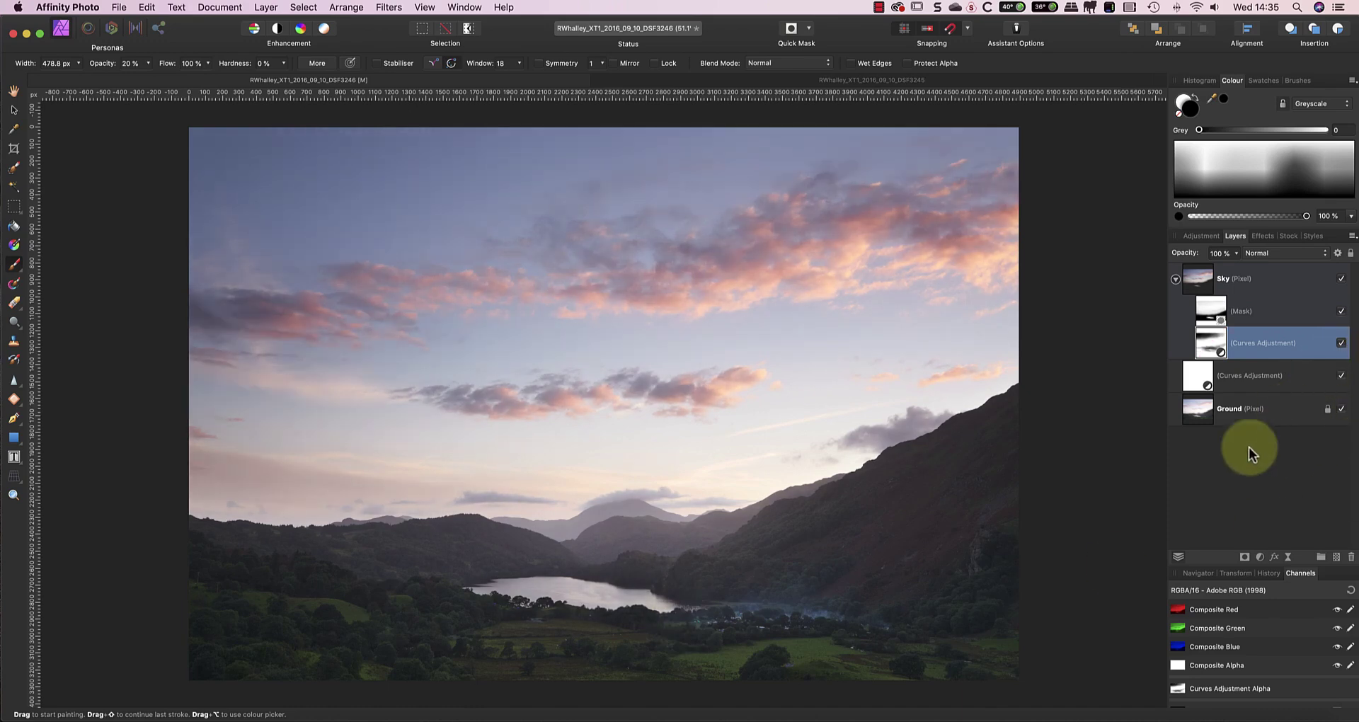